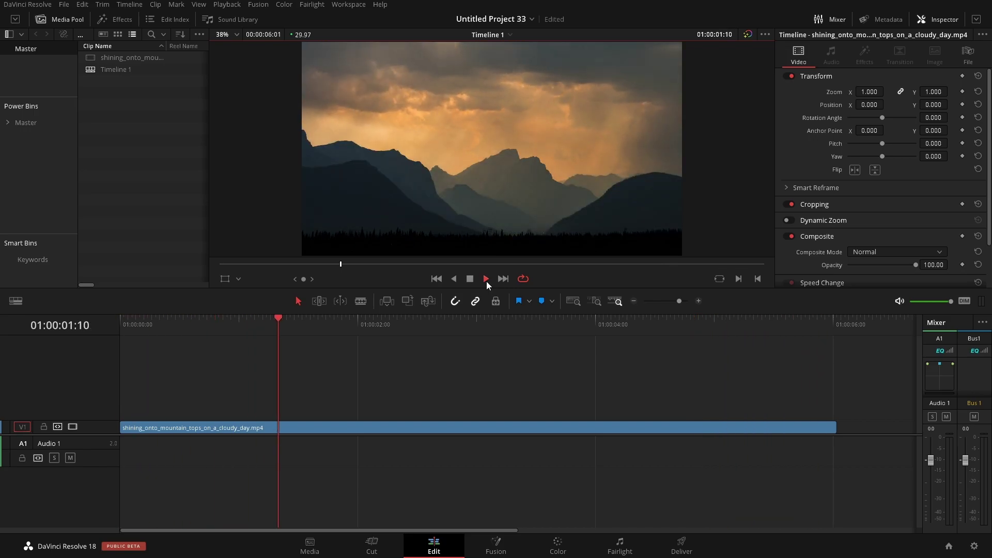
Stop playback of the mountain sunset clip at about 01:00:02:11
{"action": "left_click", "coordinate": [486, 278]}
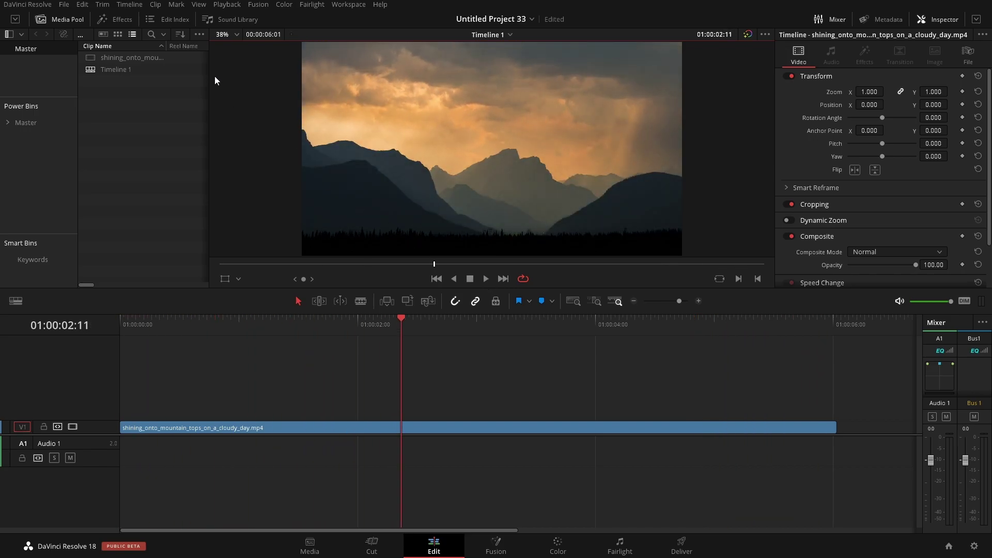
Show the JRTV Free Templates V2 titles in the Effects library
{"action": "left_click", "coordinate": [114, 20]}
{"action": "left_click", "coordinate": [38, 89]}
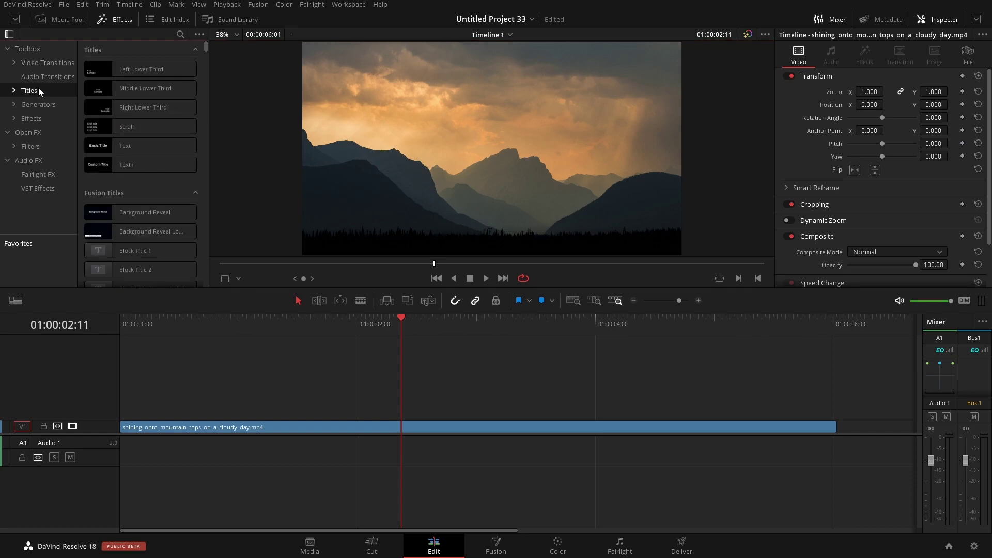
{"action": "left_click", "coordinate": [14, 90]}
{"action": "left_click", "coordinate": [31, 132]}
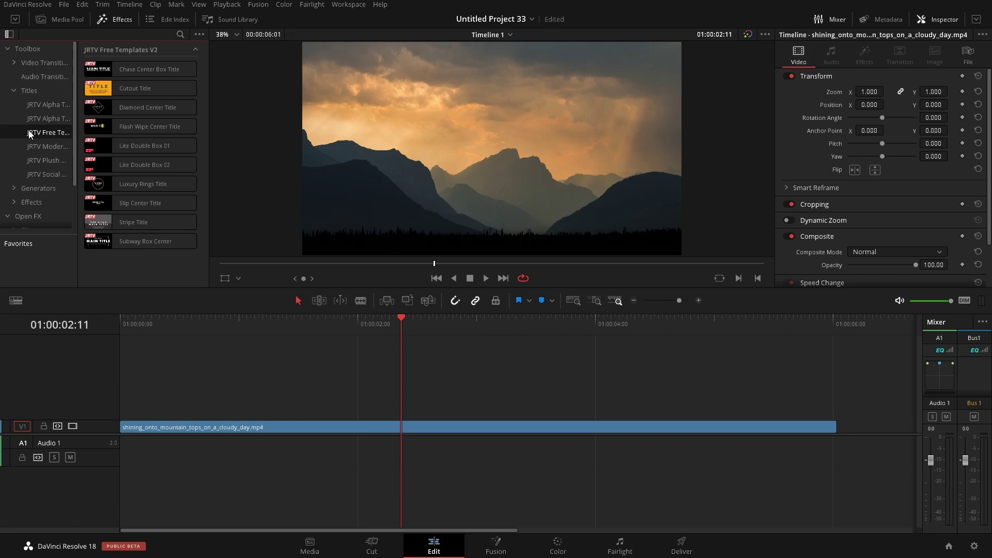
Preview the Diamond Center Title on V2 over the mountain clip, then delete it
{"action": "left_click_drag", "start_coordinate": [139, 108], "coordinate": [173, 413]}
{"action": "key", "text": "space"}
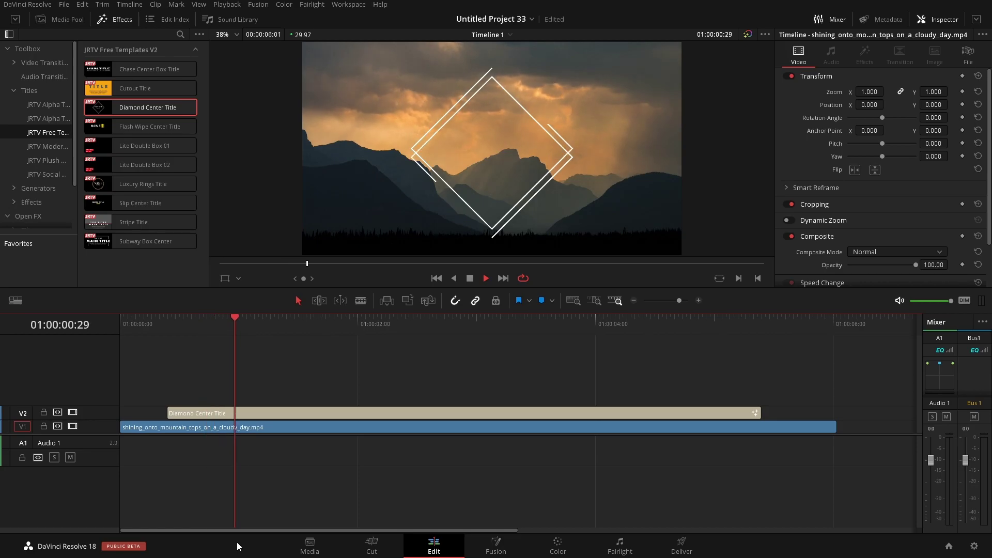
{"action": "key", "text": "space"}
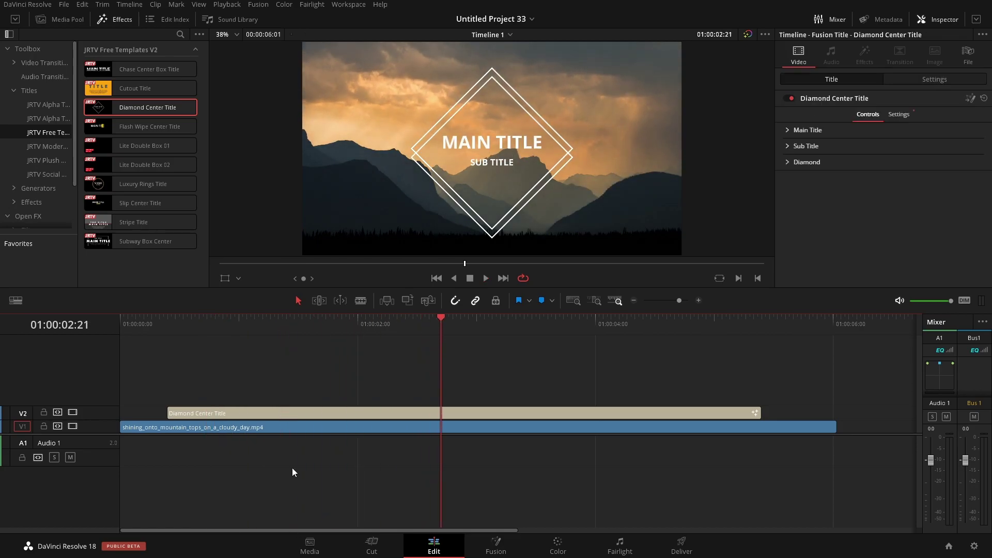
{"action": "left_click", "coordinate": [303, 416]}
{"action": "key", "text": "Delete"}
Preview the Luxury Rings Title on V2 over the mountain clip, then delete it
{"action": "left_click_drag", "start_coordinate": [142, 184], "coordinate": [176, 413]}
{"action": "key", "text": "space"}
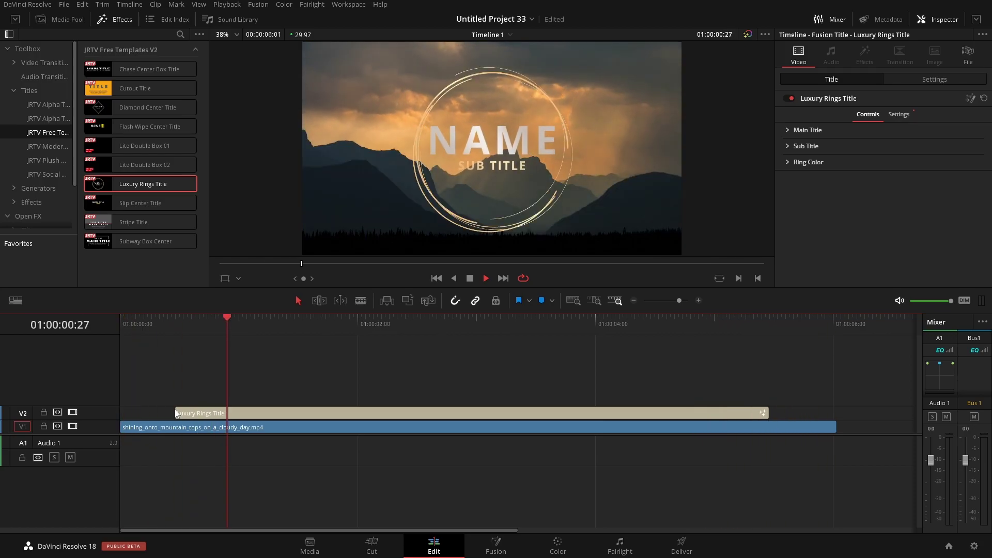
{"action": "key", "text": "space"}
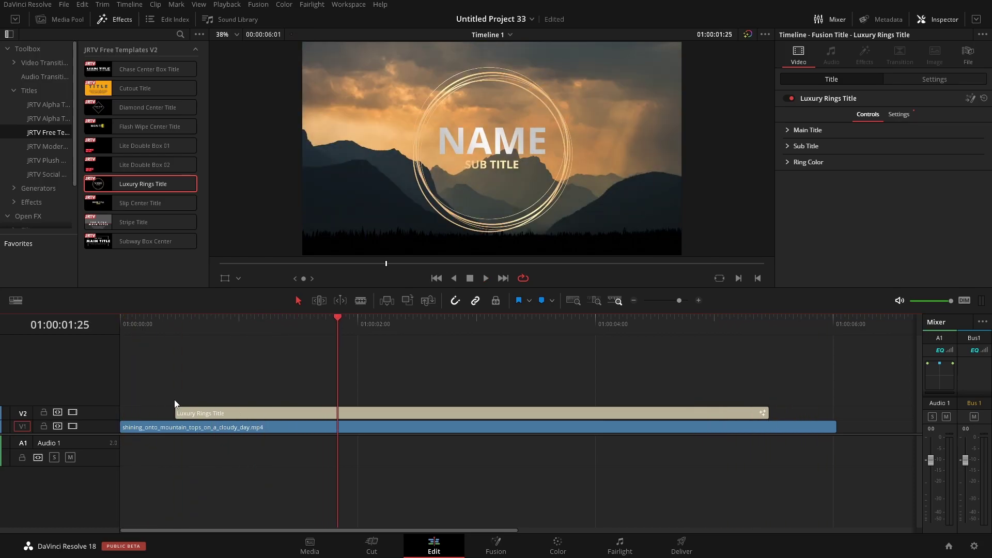
{"action": "key", "text": "Delete"}
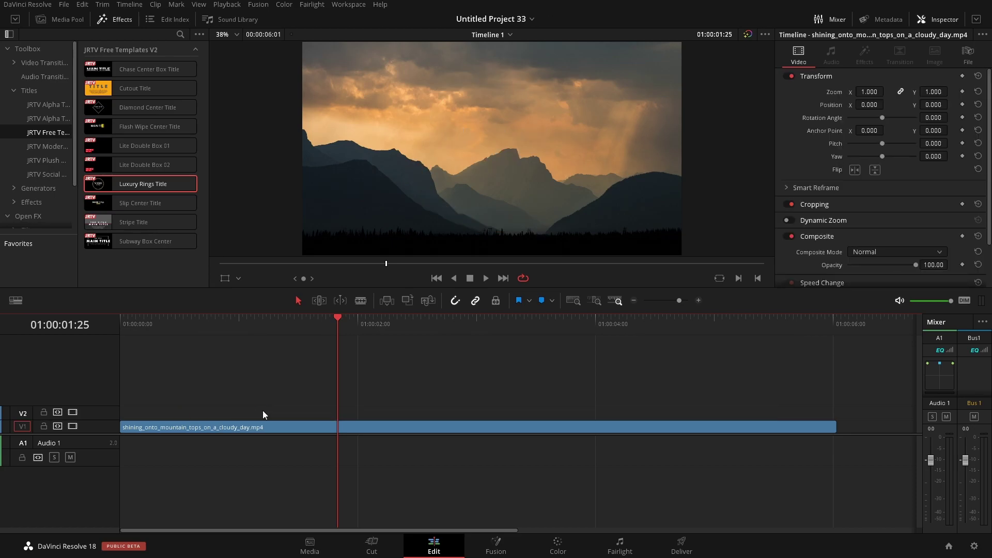
Place JRTV Plush Wedding 06 from JRTV Plush Wedding Titles 1.1 on V2 above the mountain clip
{"action": "left_click", "coordinate": [27, 164]}
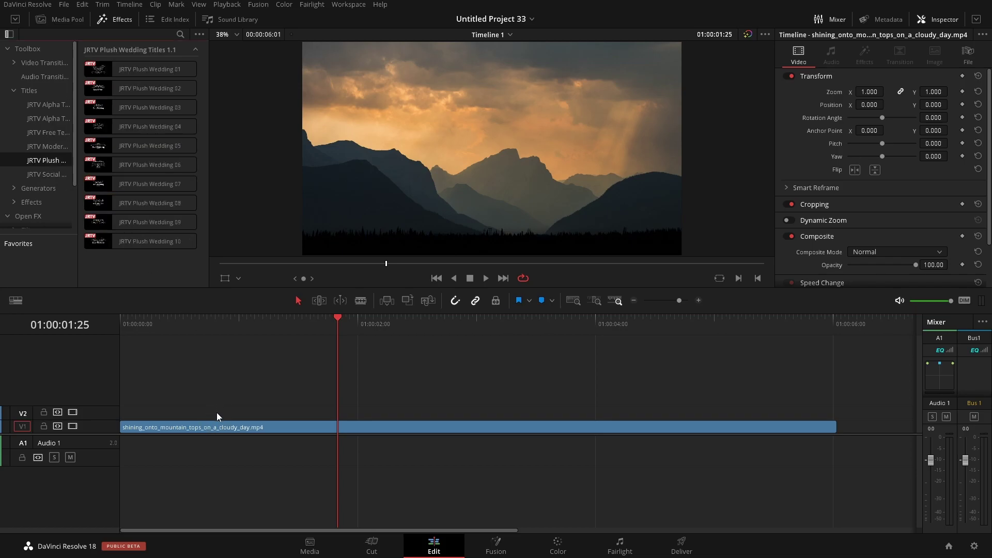
{"action": "left_click_drag", "start_coordinate": [104, 149], "coordinate": [190, 209]}
{"action": "left_click_drag", "start_coordinate": [131, 161], "coordinate": [251, 414]}
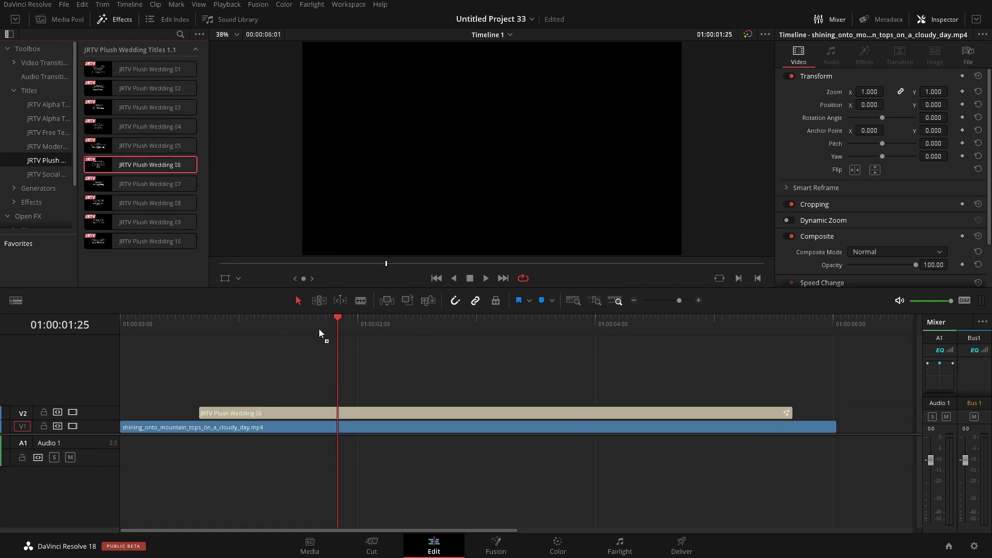
{"action": "left_click", "coordinate": [297, 326]}
{"action": "left_click", "coordinate": [293, 325]}
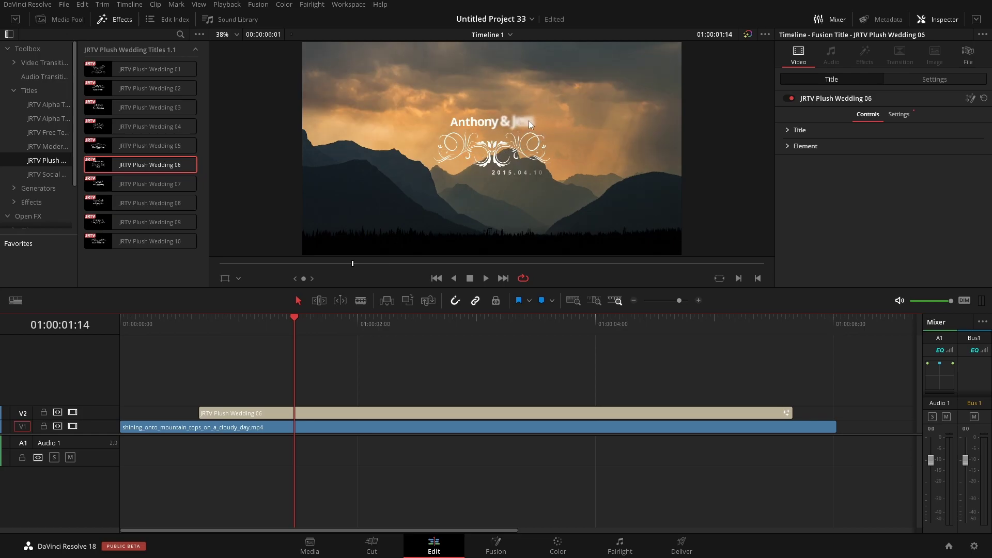
Play the wedding title animation from the start of the timeline
{"action": "key", "text": "Home"}
{"action": "key", "text": "space"}
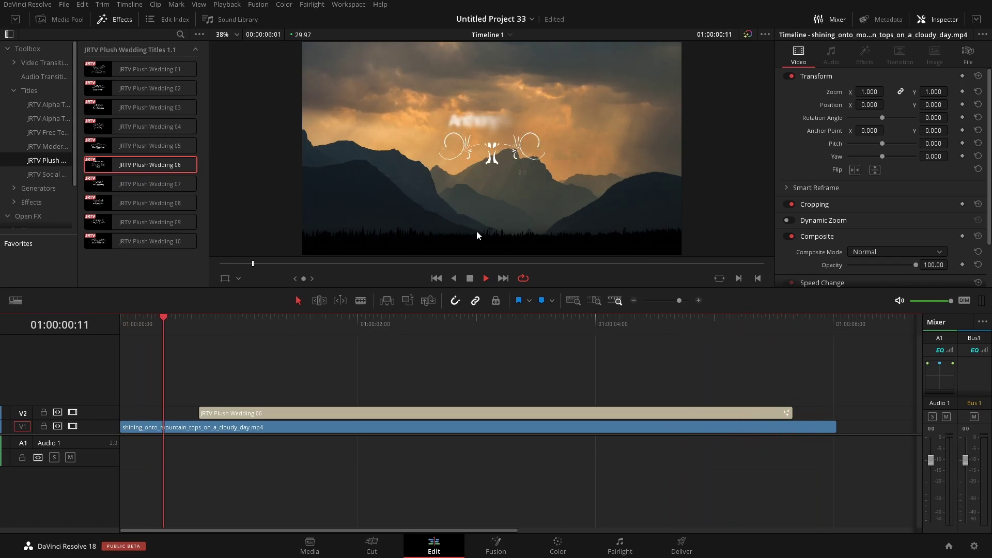
{"action": "key", "text": "space"}
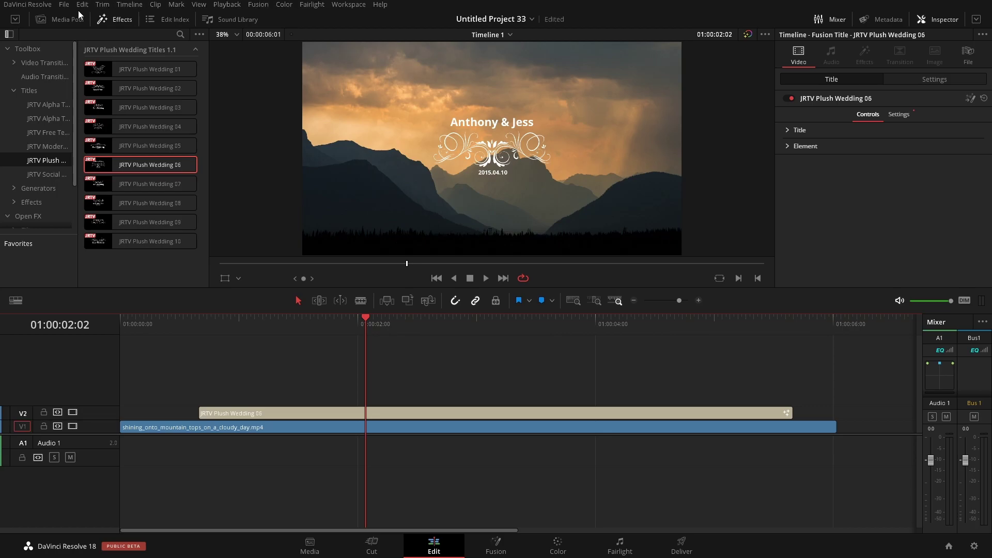
Review the Memory and GPU preferences and close them without changes
{"action": "left_click", "coordinate": [38, 6]}
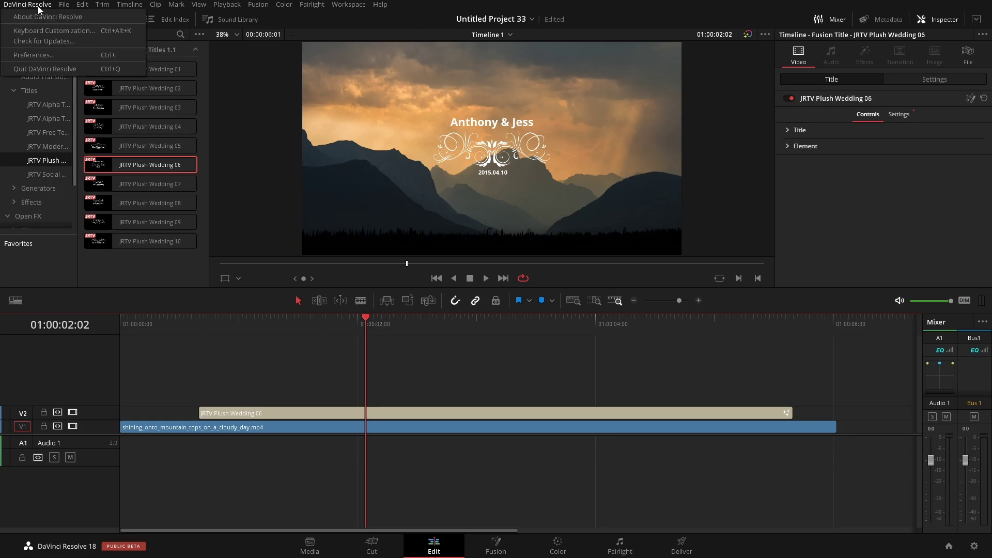
{"action": "left_click", "coordinate": [44, 56]}
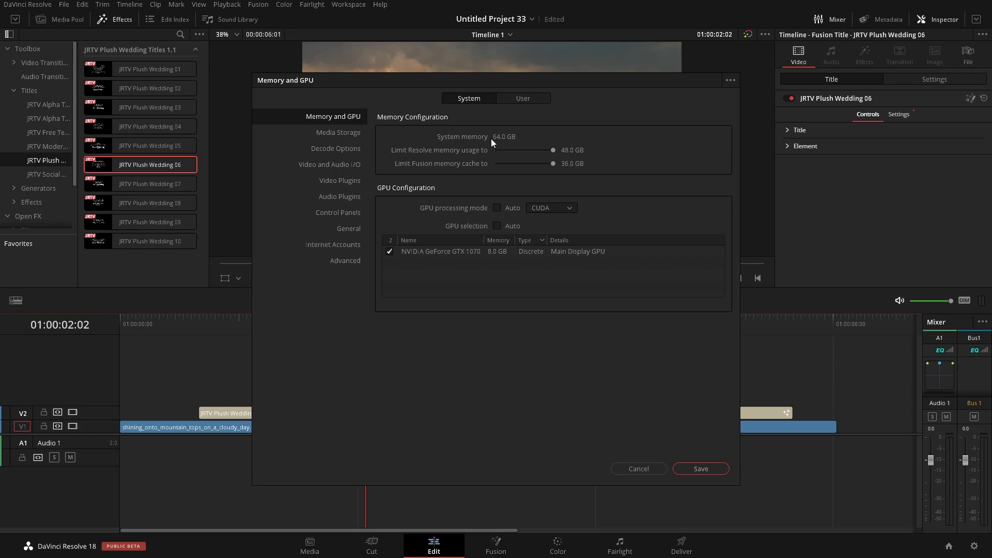
{"action": "left_click", "coordinate": [628, 470]}
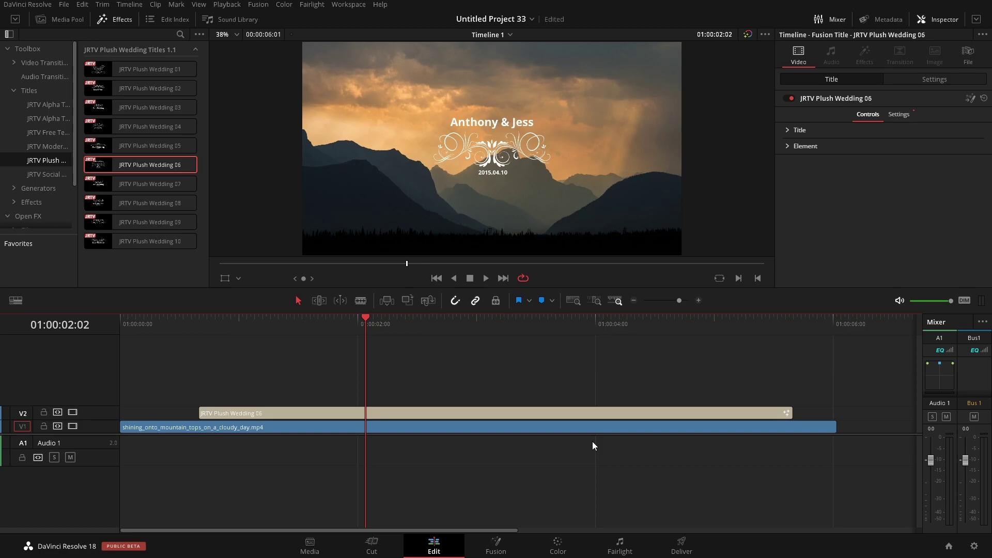
Set Fusion Memory Cache to Auto and Render Cache to Smart from the Playback menu
{"action": "left_click", "coordinate": [228, 5]}
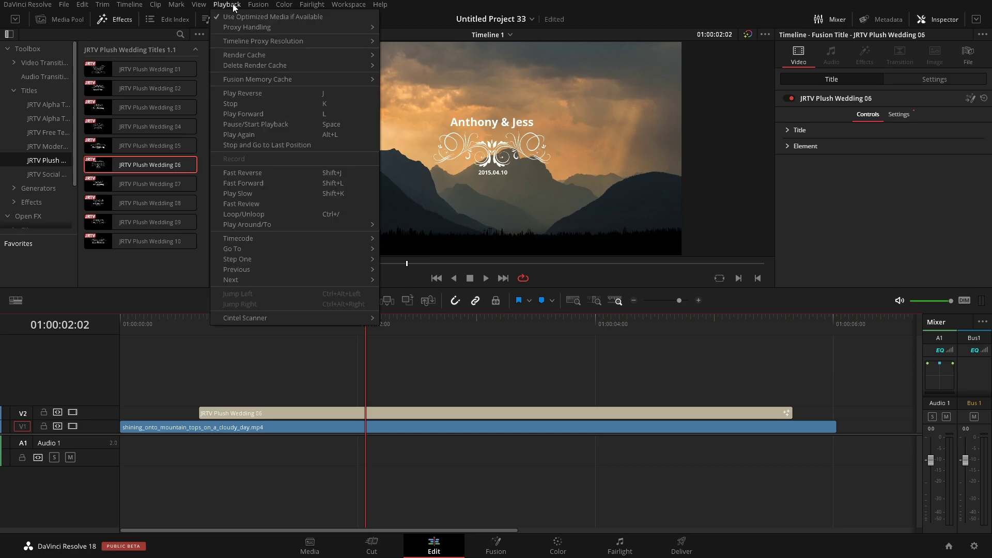
{"action": "mouse_move", "coordinate": [241, 84]}
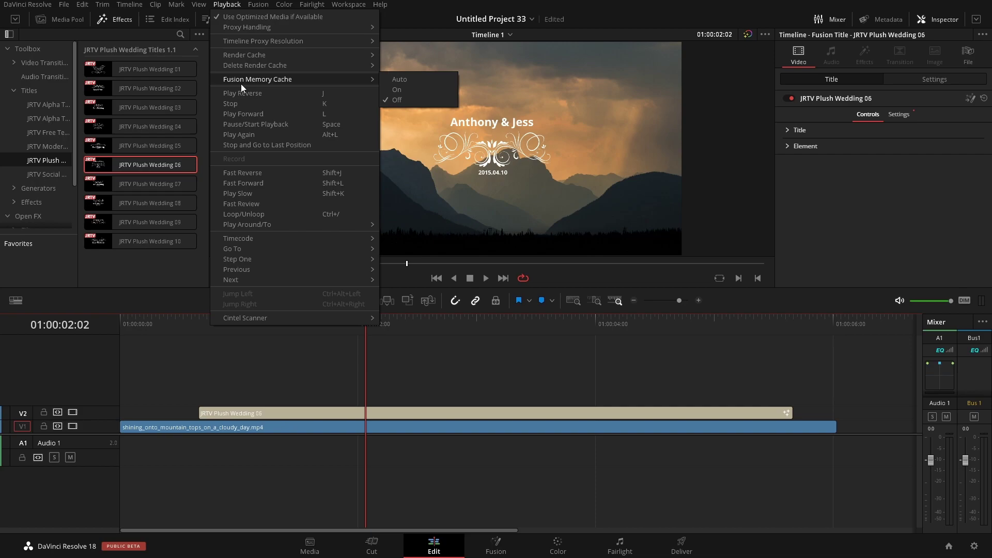
{"action": "left_click", "coordinate": [396, 81]}
{"action": "left_click", "coordinate": [227, 4]}
{"action": "mouse_move", "coordinate": [235, 57]}
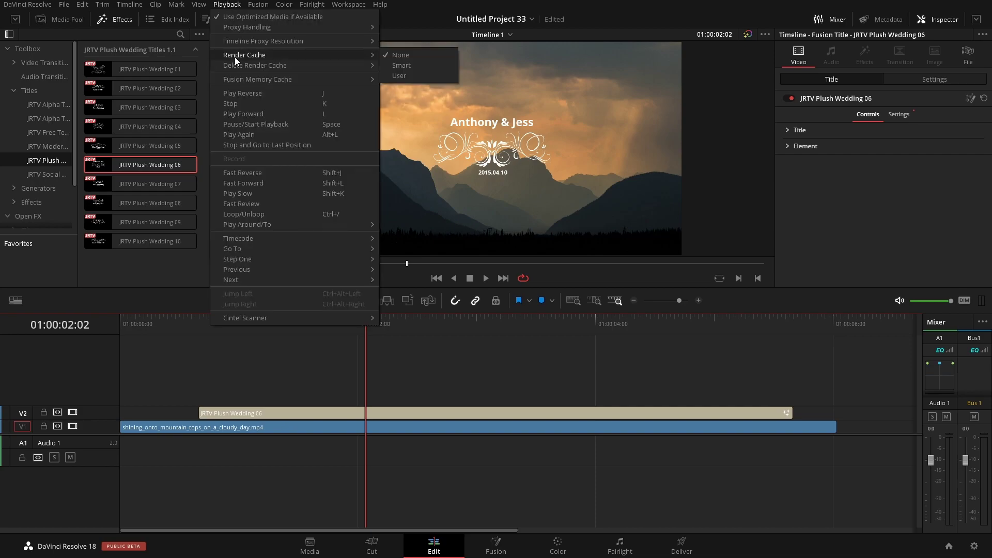
{"action": "left_click", "coordinate": [399, 64]}
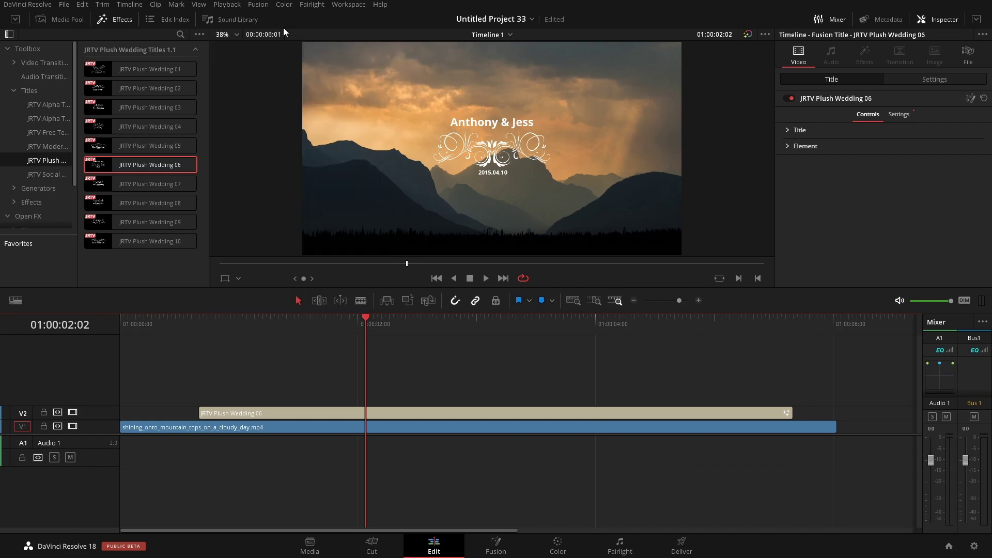
{"action": "left_click", "coordinate": [237, 7]}
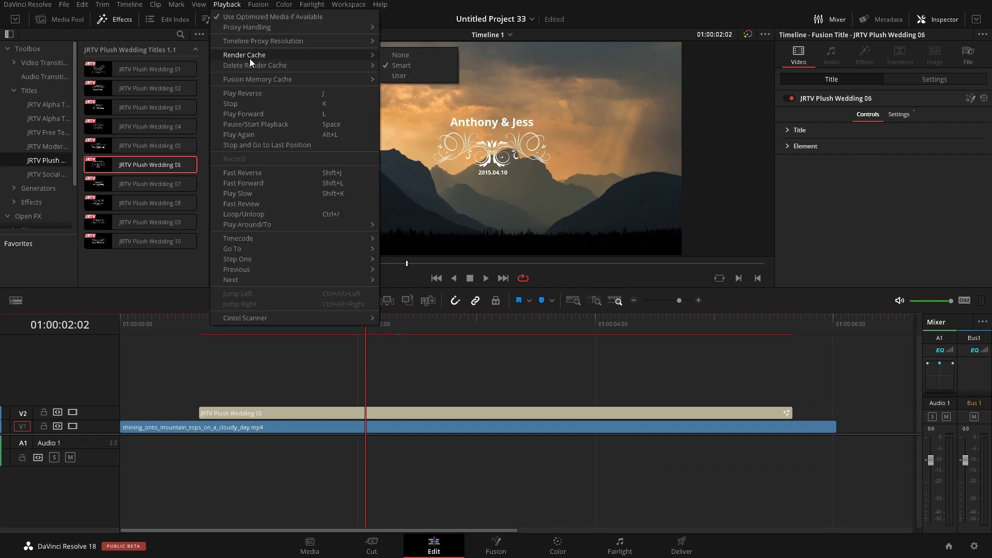
{"action": "left_click", "coordinate": [148, 307]}
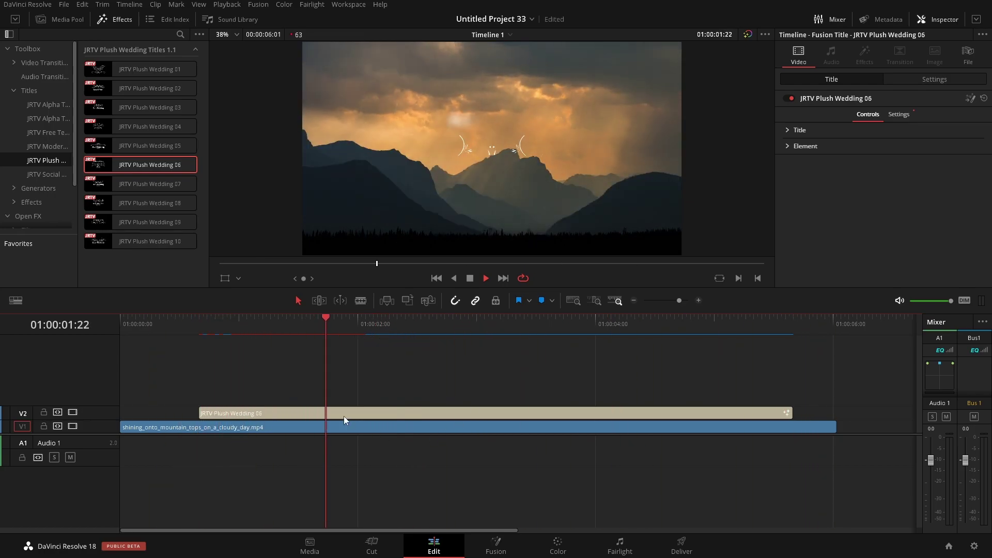
{"action": "key", "text": "space"}
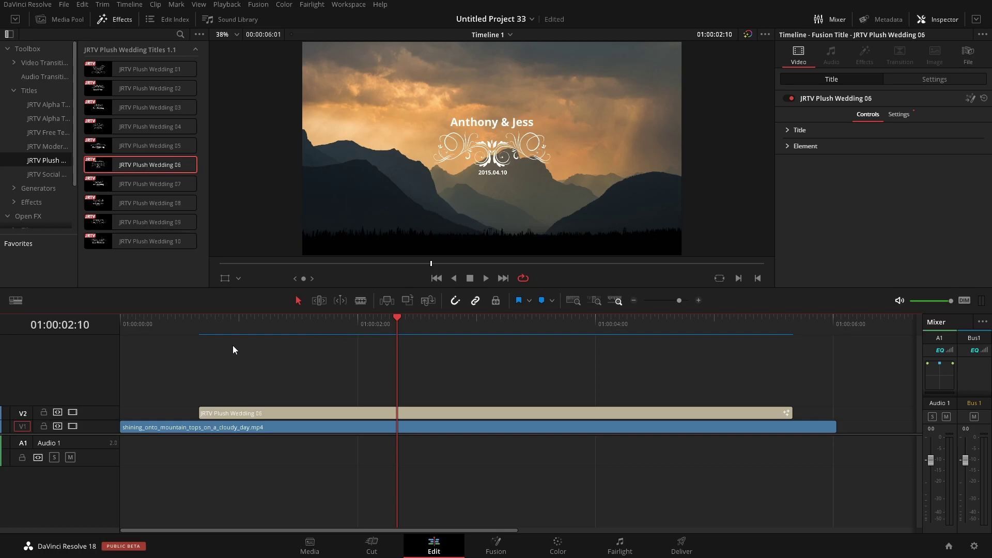
{"action": "key", "text": "space"}
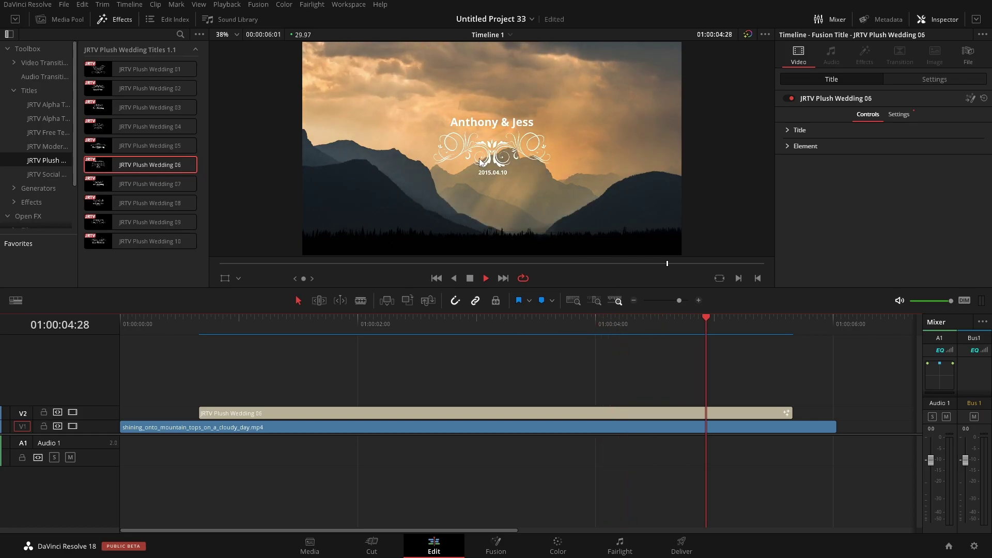
{"action": "key", "text": "space"}
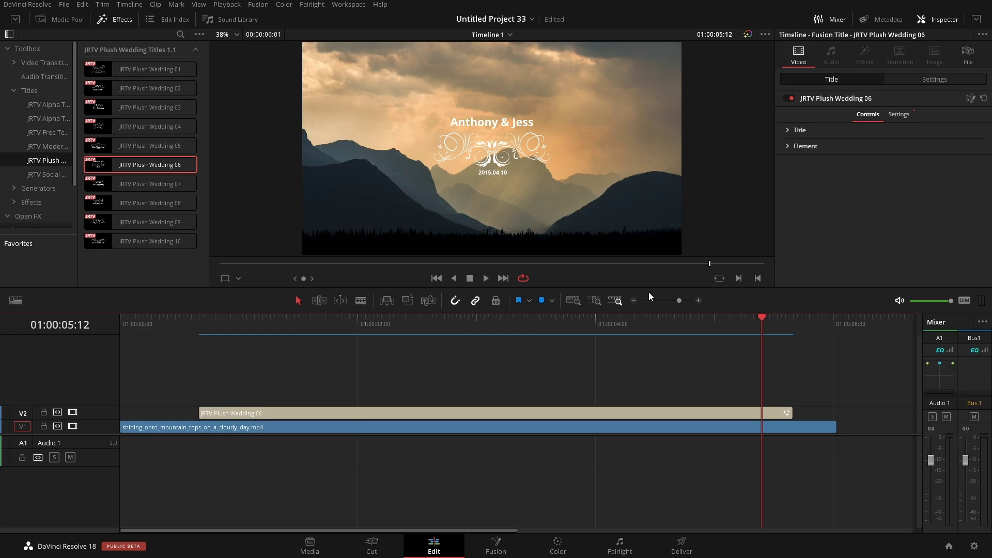
{"action": "left_click", "coordinate": [792, 133]}
Switch the wedding title's font from Open Sans Bold to OCR-A II Regular in the Inspector
{"action": "left_click", "coordinate": [874, 221]}
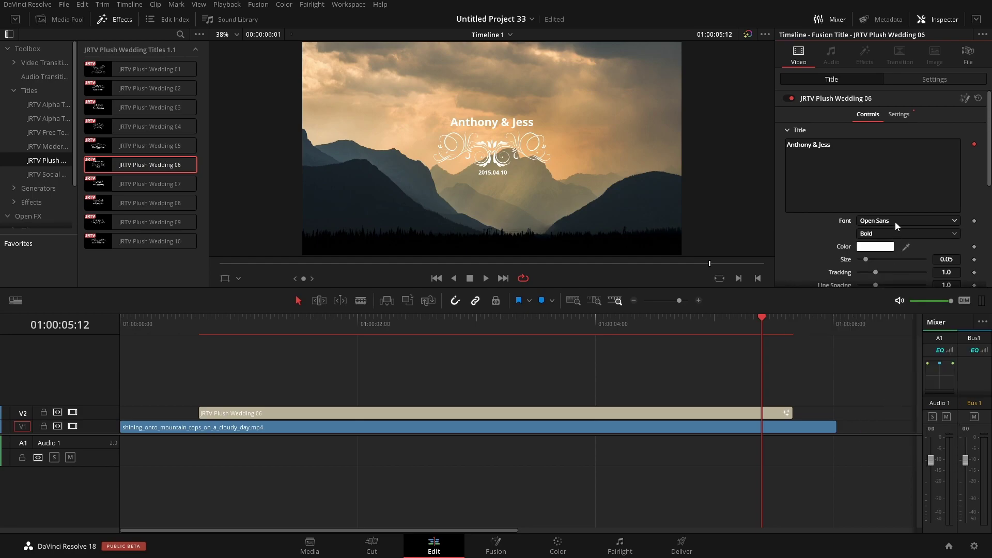
{"action": "left_click", "coordinate": [894, 222]}
{"action": "left_click", "coordinate": [891, 393]}
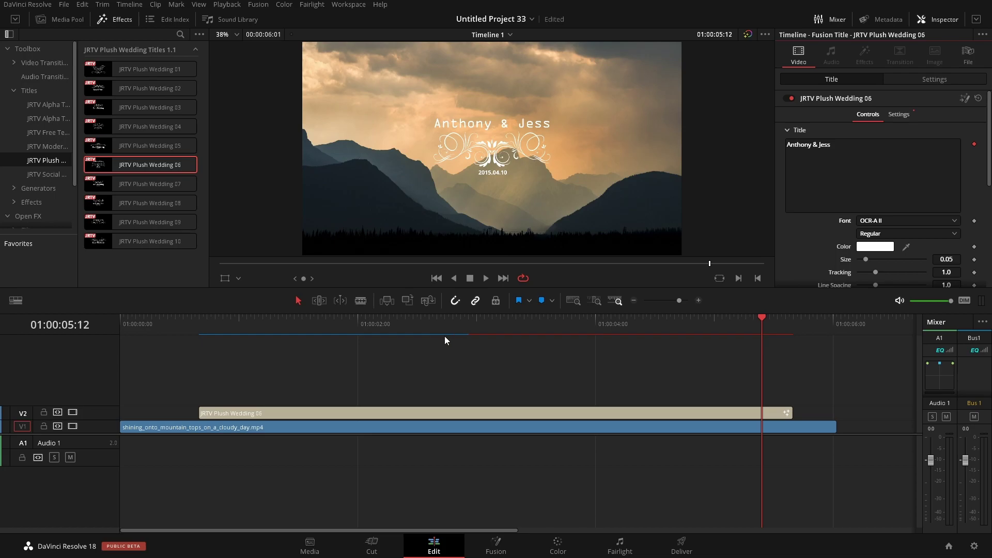
Play the timeline from the start to review the wedding title over the mountain clip
{"action": "left_click", "coordinate": [159, 326]}
{"action": "key", "text": "space"}
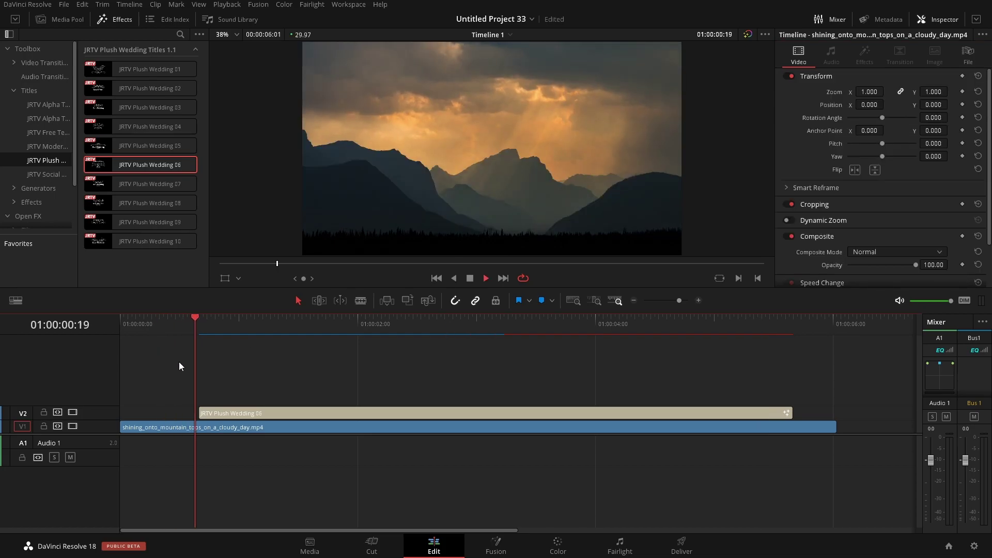
{"action": "key", "text": "space"}
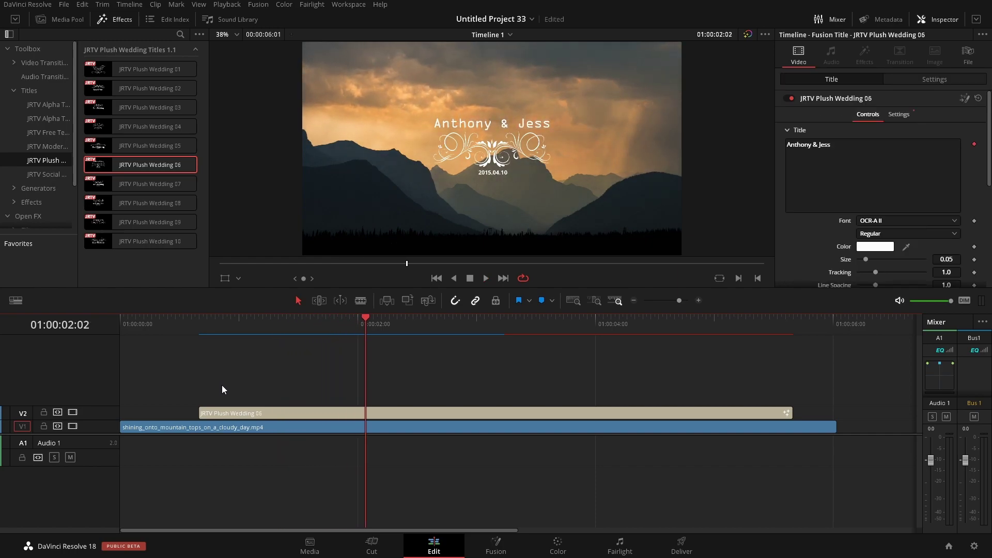
{"action": "key", "text": "space"}
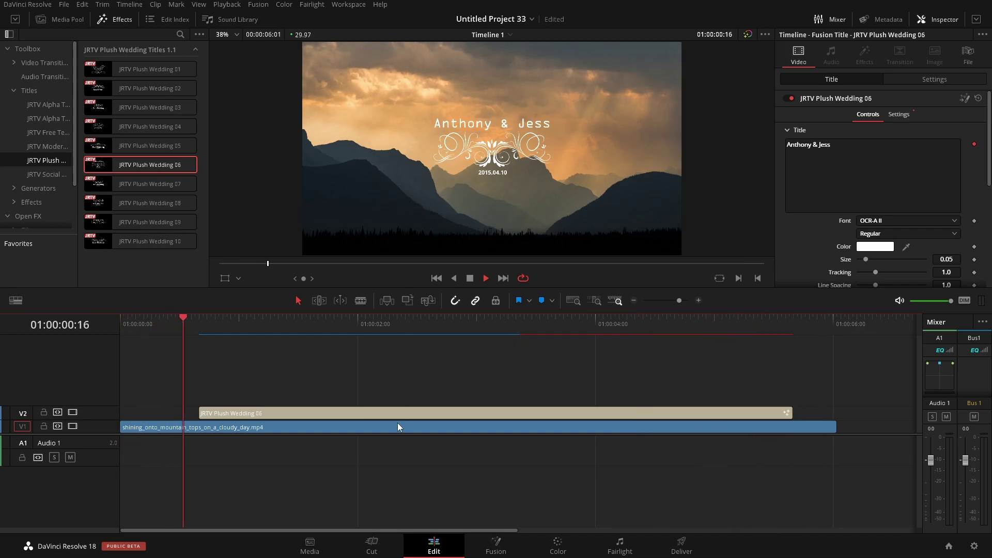
{"action": "key", "text": "space"}
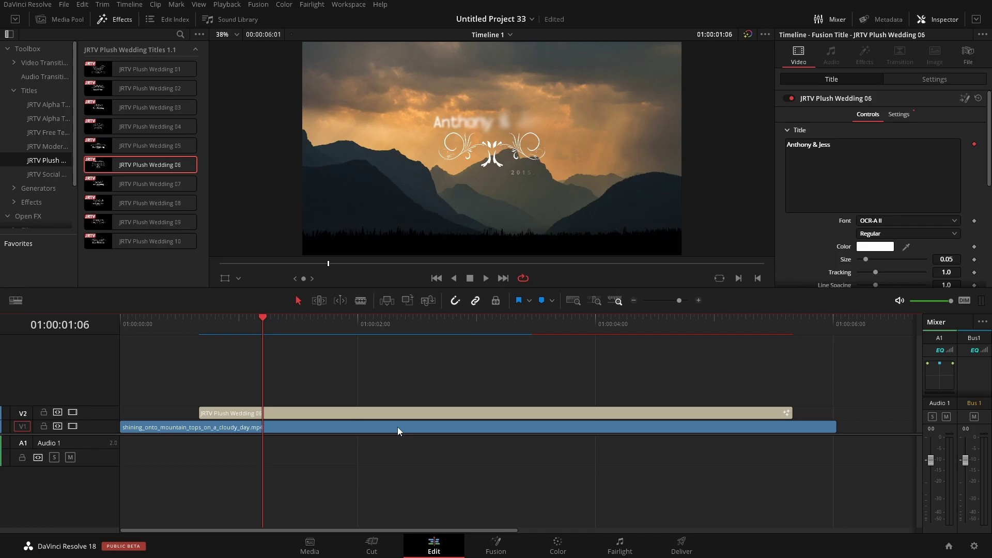
Delete the wedding title from V2 and put the playhead at 01:00:02:21 on the mountain clip
{"action": "left_click", "coordinate": [398, 427]}
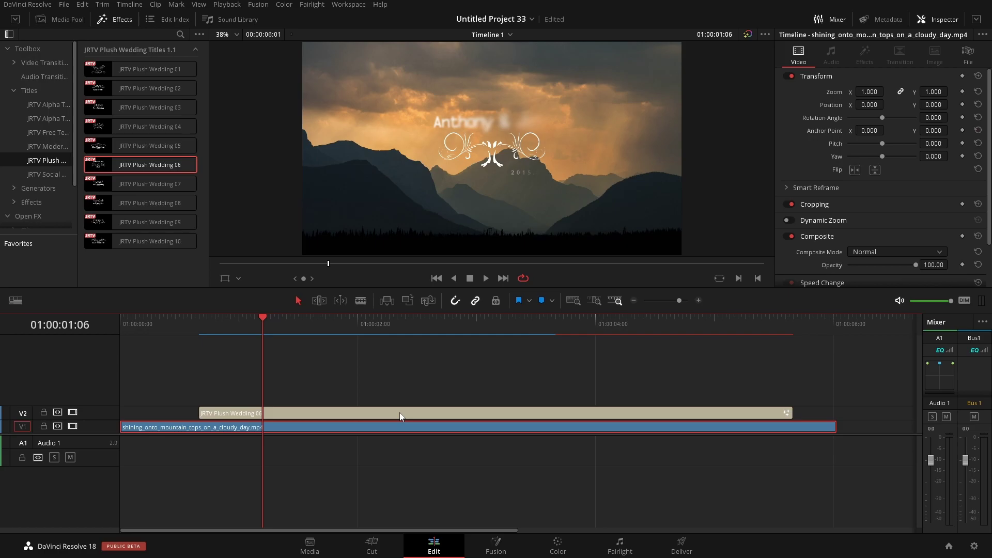
{"action": "left_click", "coordinate": [399, 412]}
{"action": "key", "text": "Delete"}
{"action": "left_click", "coordinate": [484, 426]}
{"action": "left_click", "coordinate": [441, 327]}
Cut the mountain clip at the playhead, drop its tail, and butt the abstract colour clip against it
{"action": "key", "text": "ctrl+b"}
{"action": "key", "text": "Delete"}
{"action": "left_click_drag", "start_coordinate": [723, 375], "coordinate": [517, 436]}
{"action": "left_click", "coordinate": [585, 326]}
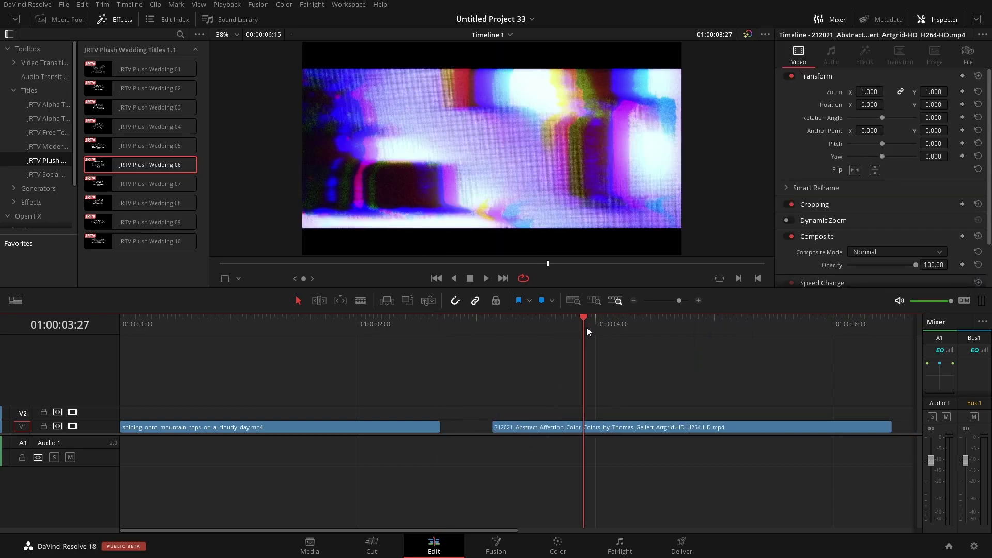
{"action": "left_click", "coordinate": [470, 426]}
{"action": "key", "text": "Delete"}
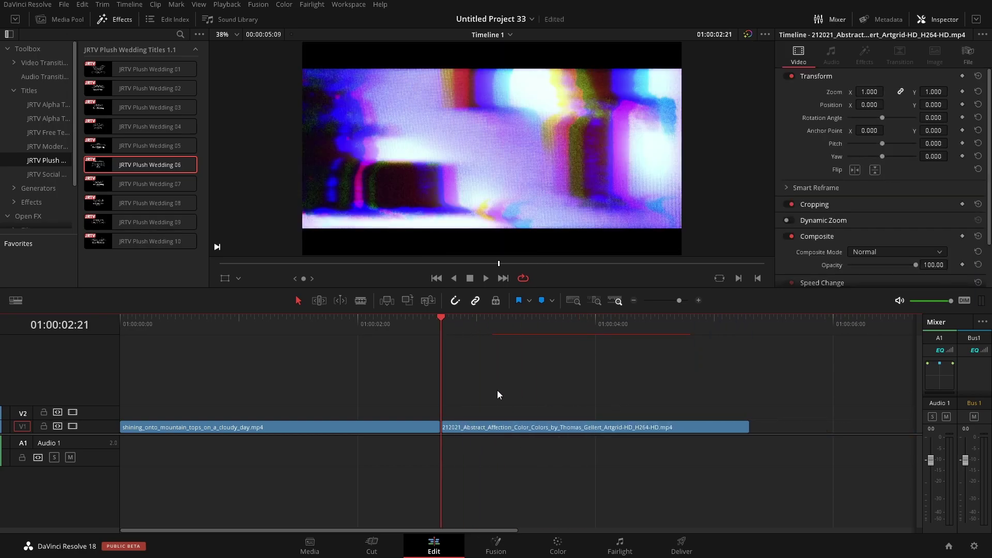
Add the JRTV Shape Wipe transition to the cut between the two clips
{"action": "left_click", "coordinate": [35, 63]}
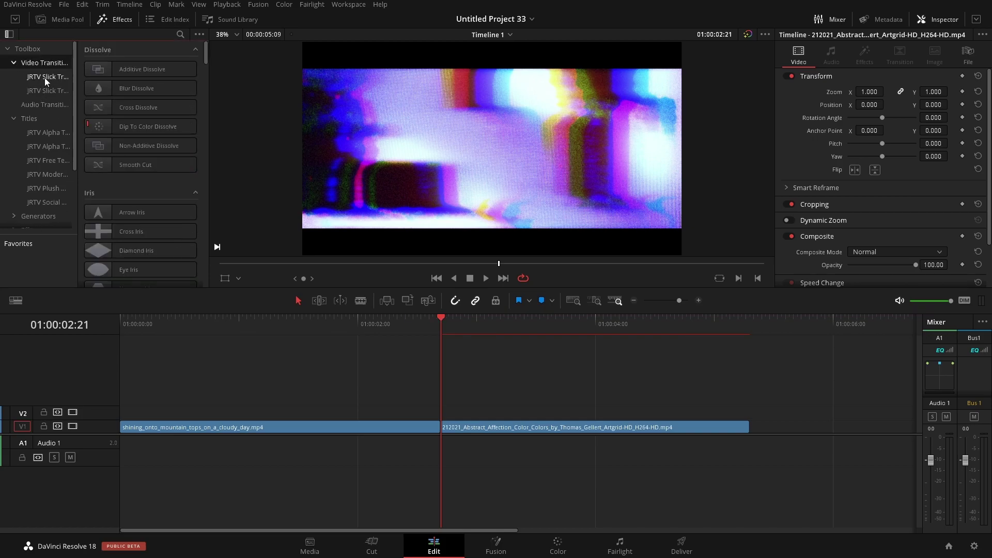
{"action": "left_click", "coordinate": [44, 77]}
{"action": "left_click", "coordinate": [42, 90]}
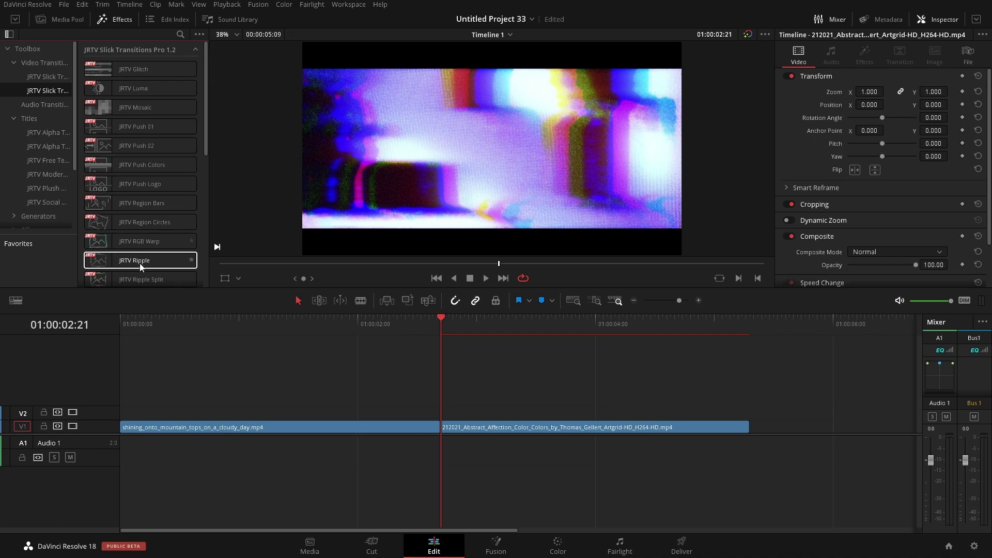
{"action": "left_click_drag", "start_coordinate": [207, 132], "coordinate": [208, 183]}
{"action": "left_click_drag", "start_coordinate": [150, 221], "coordinate": [440, 426]}
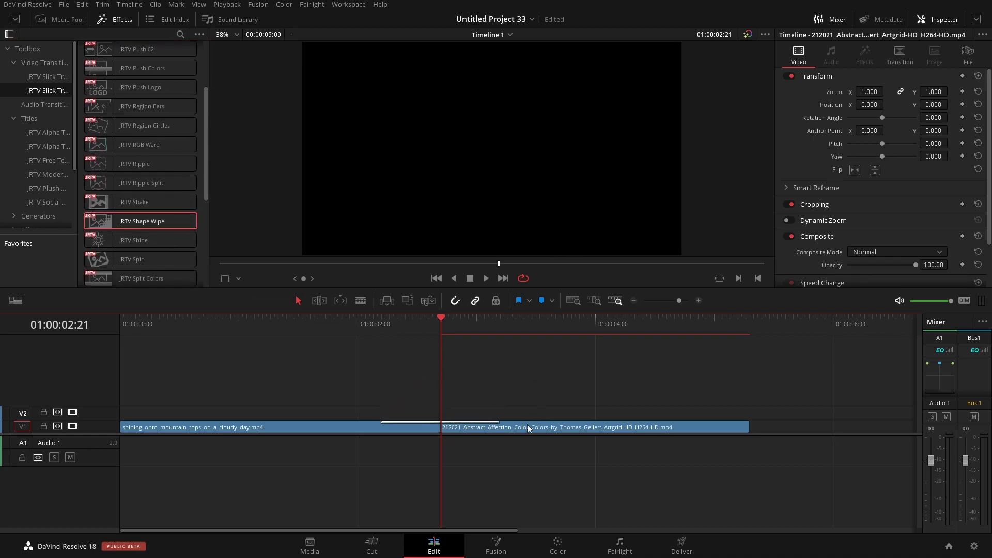
Preview the Shape Wipe transition and select the edit point between the clips
{"action": "left_click_drag", "start_coordinate": [442, 319], "coordinate": [393, 346]}
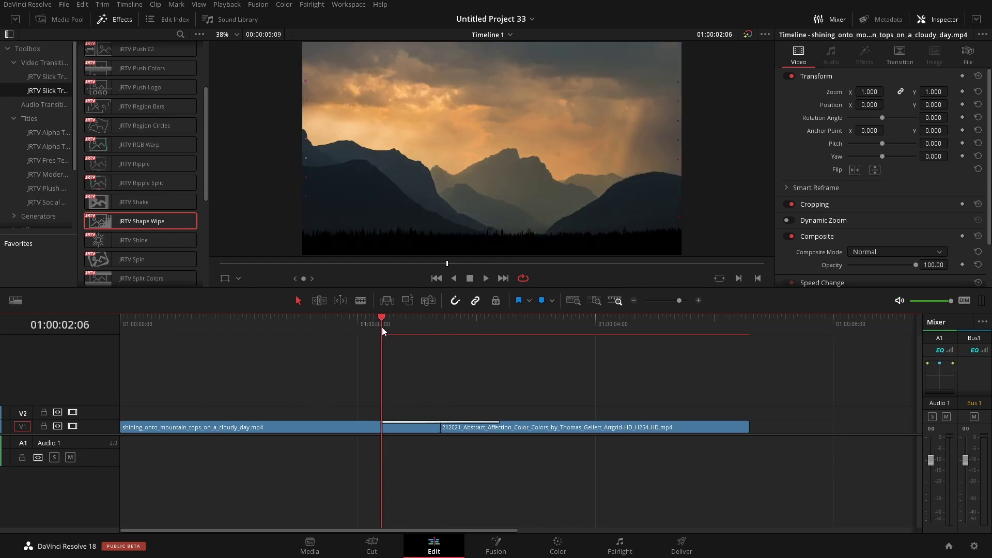
{"action": "key", "text": "space"}
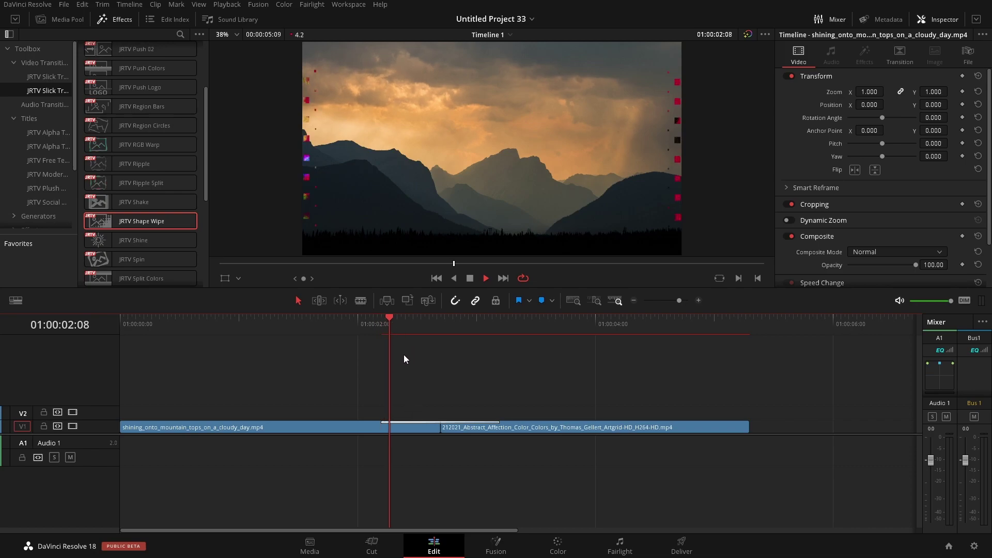
{"action": "key", "text": "Home"}
{"action": "left_click", "coordinate": [383, 327]}
{"action": "key", "text": "space"}
{"action": "left_click", "coordinate": [333, 329]}
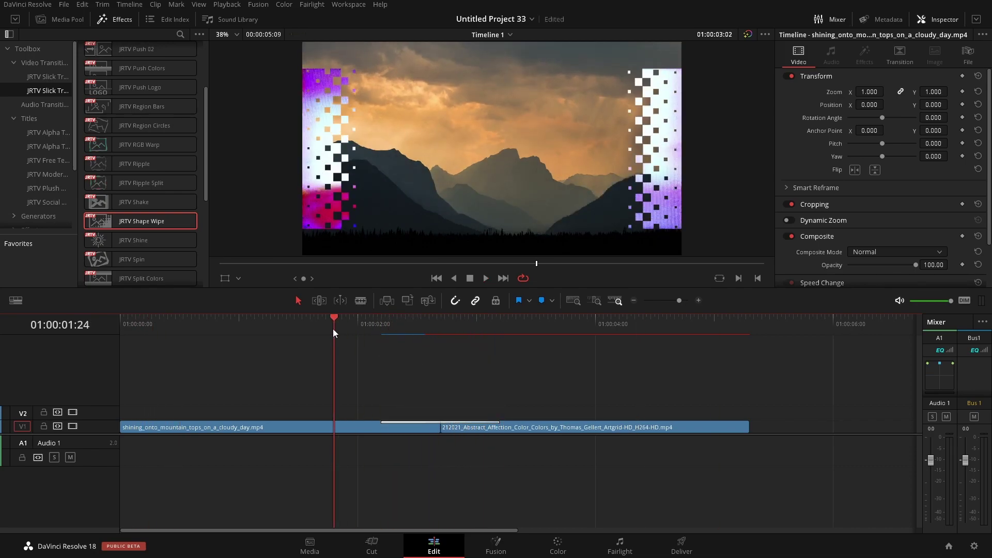
{"action": "left_click", "coordinate": [437, 425]}
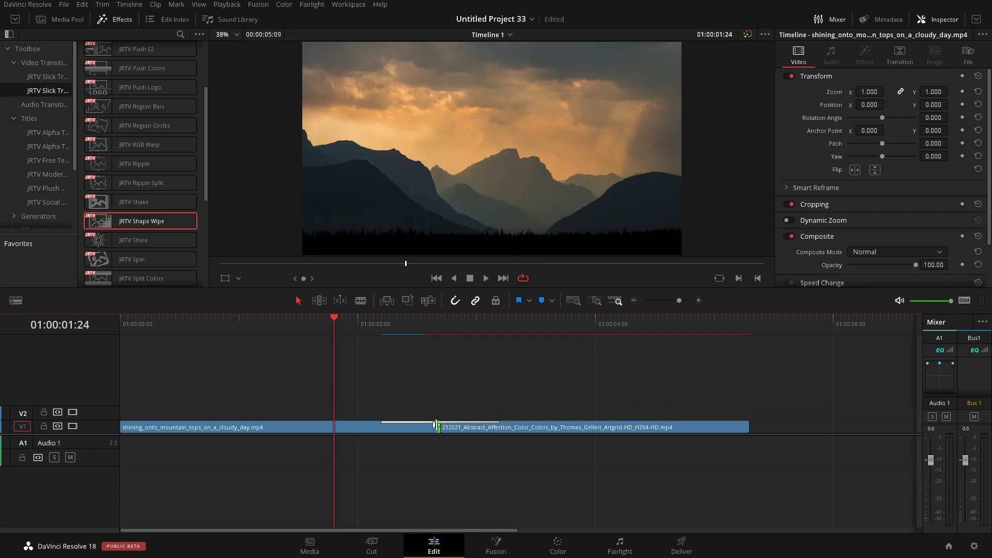
Inspect and replay the JRTV Shape Wipe transition, then delete it from the cut
{"action": "left_click", "coordinate": [463, 425]}
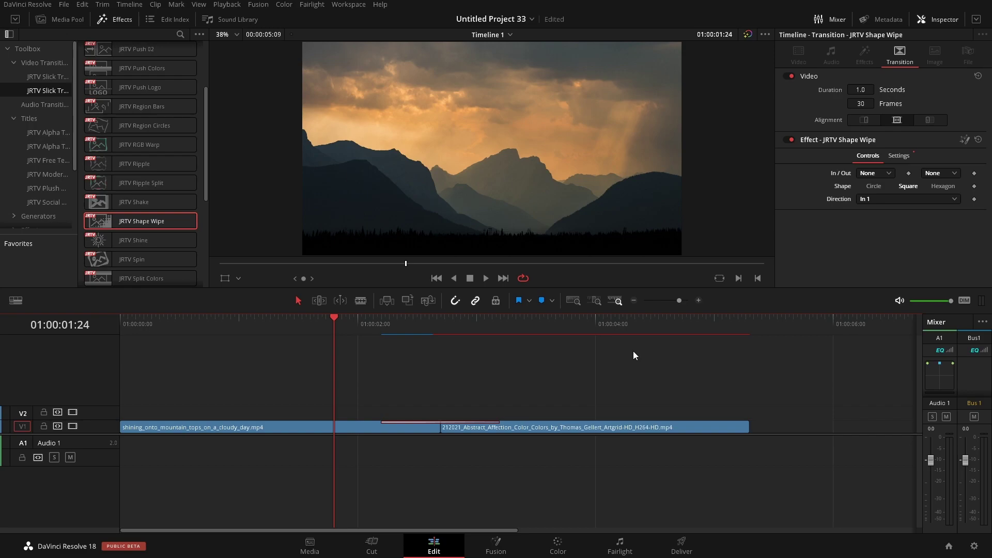
{"action": "key", "text": "space"}
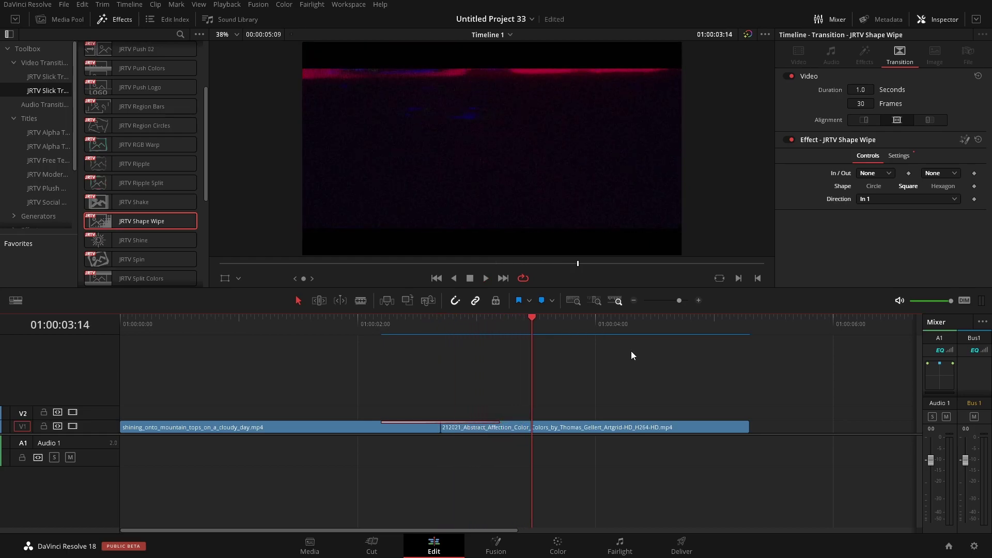
{"action": "left_click", "coordinate": [528, 320]}
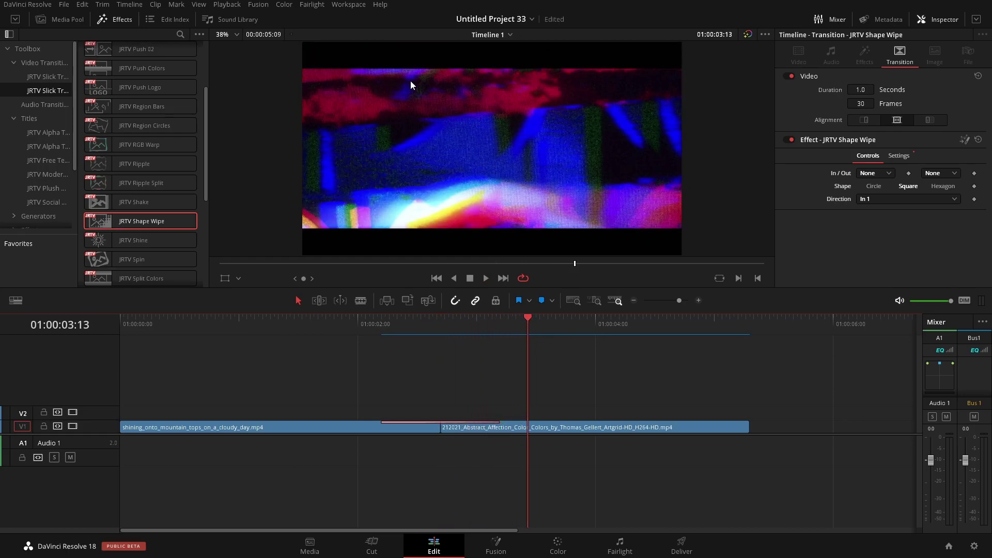
{"action": "left_click_drag", "start_coordinate": [385, 323], "coordinate": [338, 324]}
{"action": "key", "text": "space"}
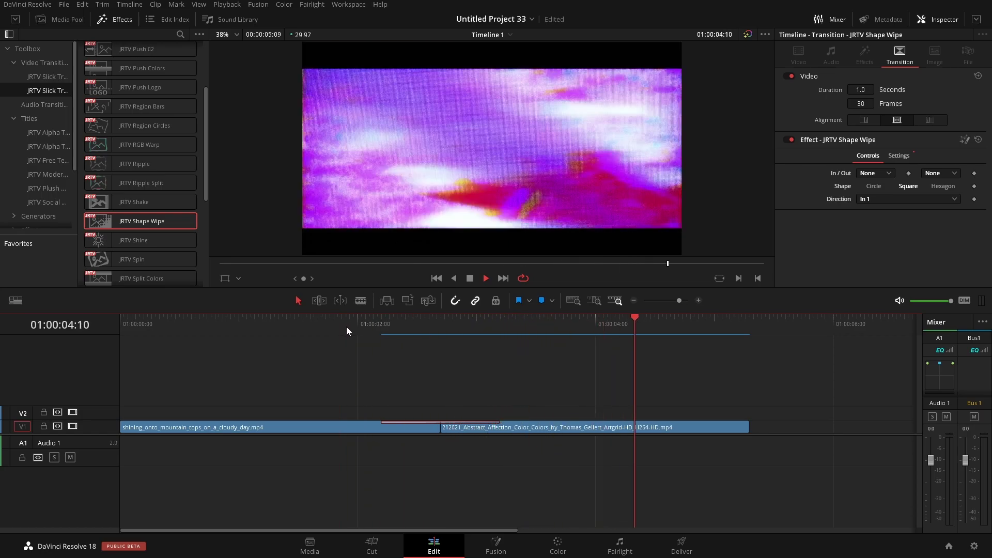
{"action": "key", "text": "space"}
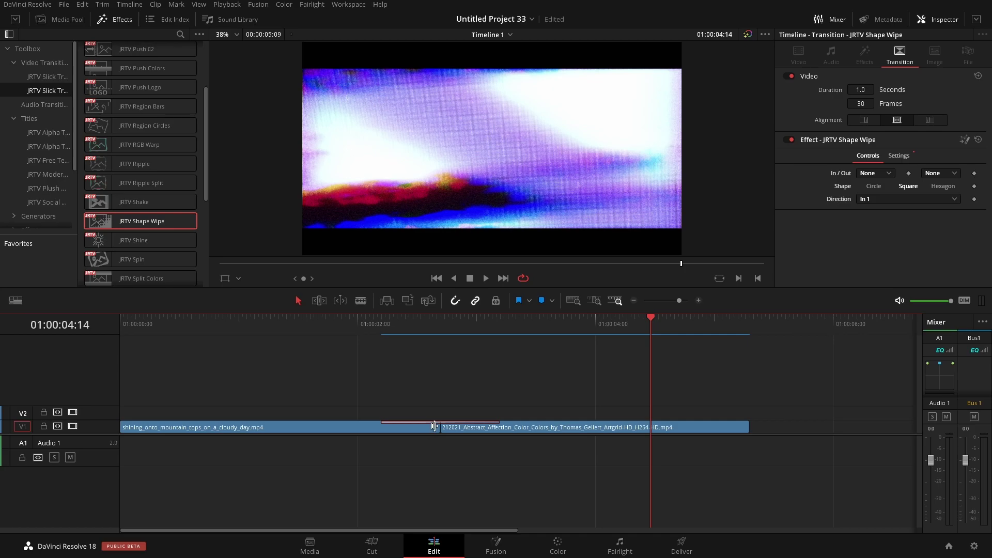
{"action": "key", "text": "Delete"}
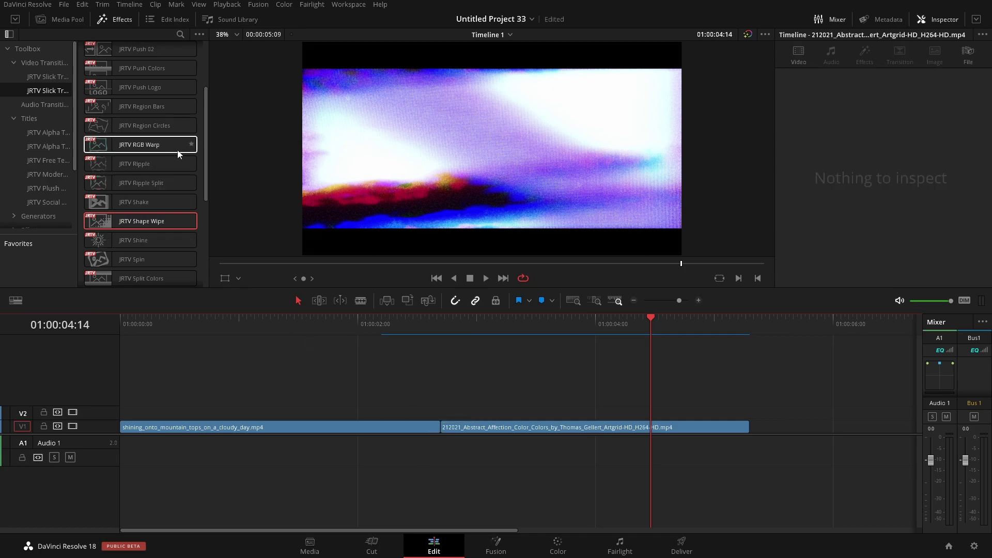
Apply JRTV Push 02 to the V1 cut between the mountain and abstract clips
{"action": "left_click_drag", "start_coordinate": [206, 139], "coordinate": [202, 113]}
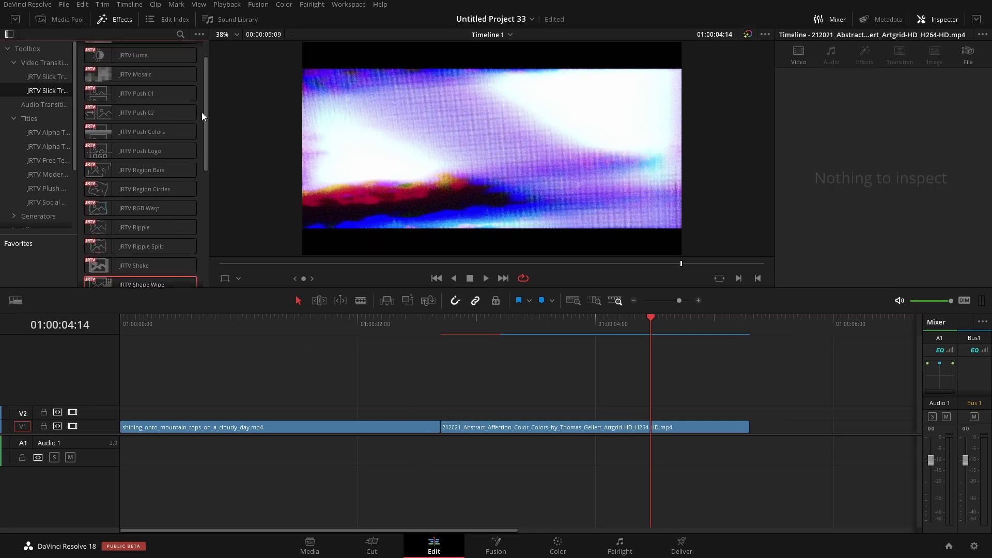
{"action": "left_click_drag", "start_coordinate": [107, 114], "coordinate": [442, 422]}
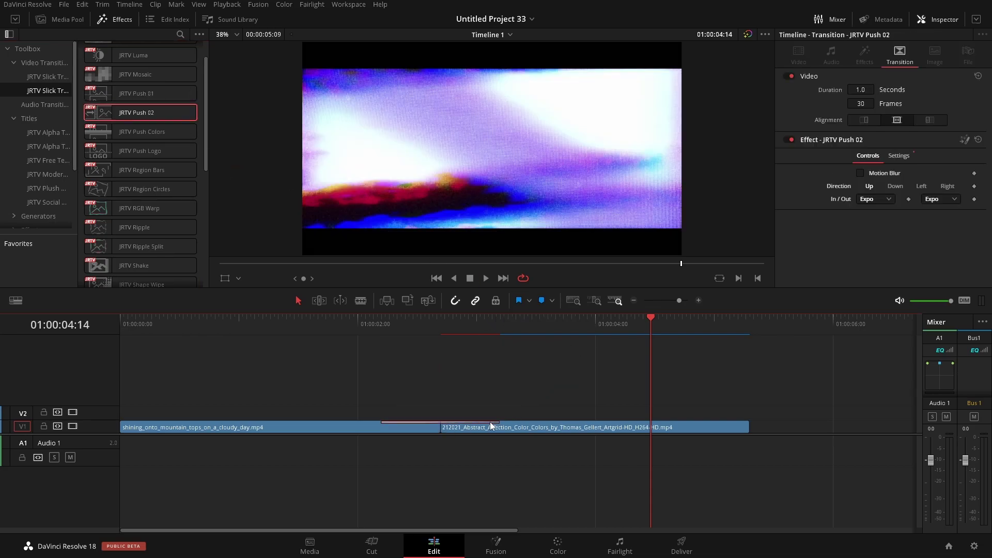
{"action": "left_click", "coordinate": [593, 326]}
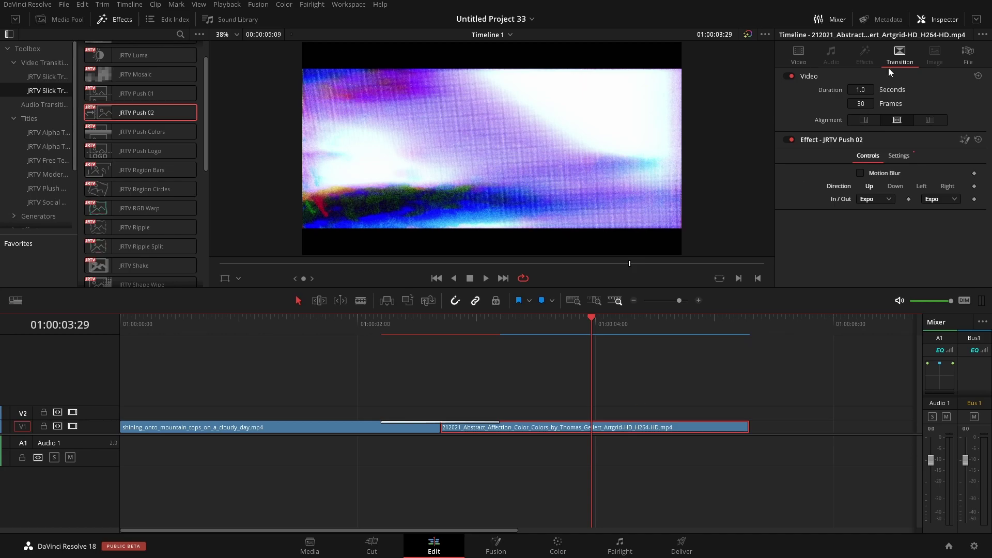
Set the abstract clip's zoom to 1.410 in the Inspector and select the Push 02 transition
{"action": "left_click", "coordinate": [799, 54]}
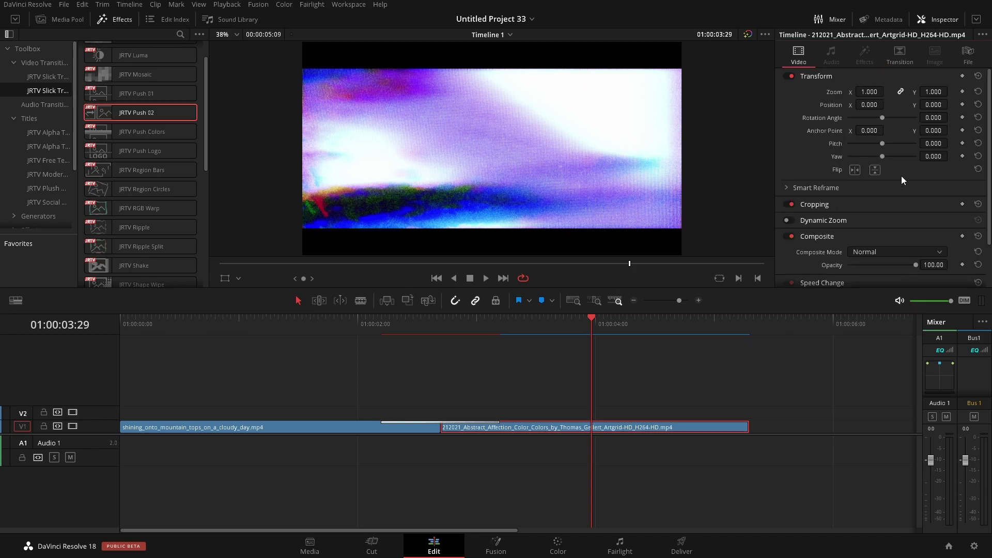
{"action": "left_click_drag", "start_coordinate": [872, 92], "coordinate": [889, 92]}
{"action": "left_click", "coordinate": [440, 324]}
{"action": "left_click", "coordinate": [472, 422]}
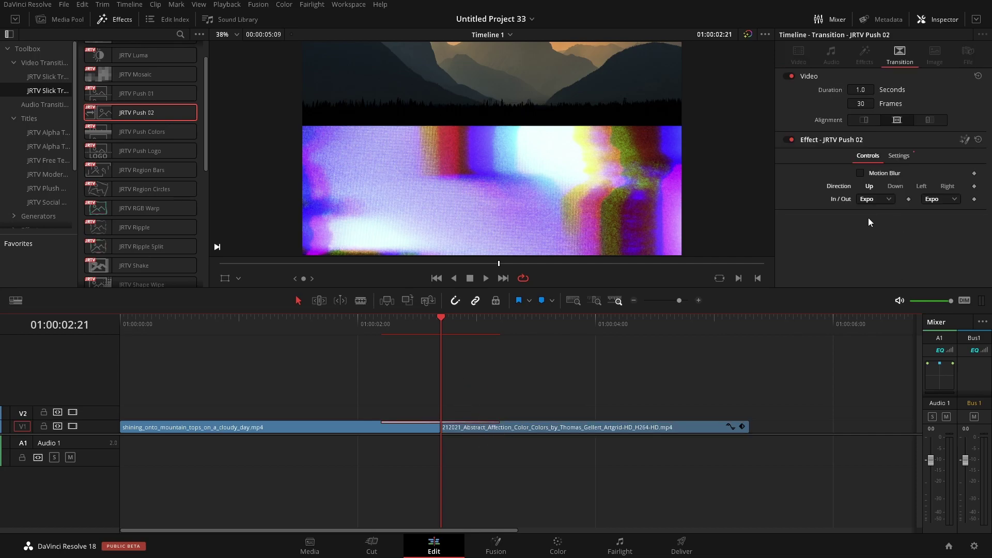
Tick Motion Blur on the Push 02 transition and set its Quality to 7
{"action": "left_click", "coordinate": [869, 174]}
{"action": "left_click", "coordinate": [949, 186]}
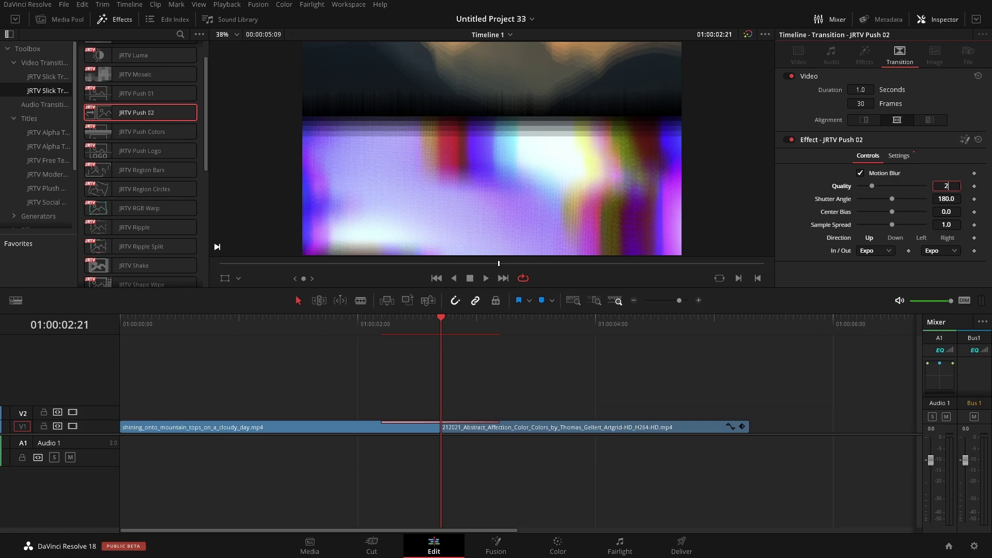
{"action": "key", "text": "BackSpace"}
{"action": "type", "text": "7"}
{"action": "key", "text": "Tab"}
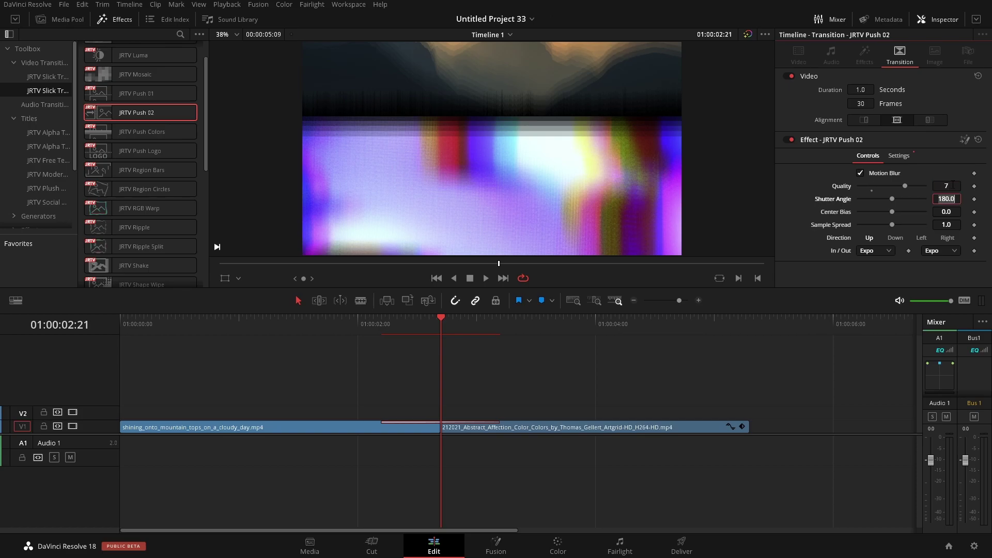
Replay the blurred Push 02 transition several times, then loop playback over the timeline
{"action": "left_click", "coordinate": [399, 324]}
{"action": "key", "text": "space"}
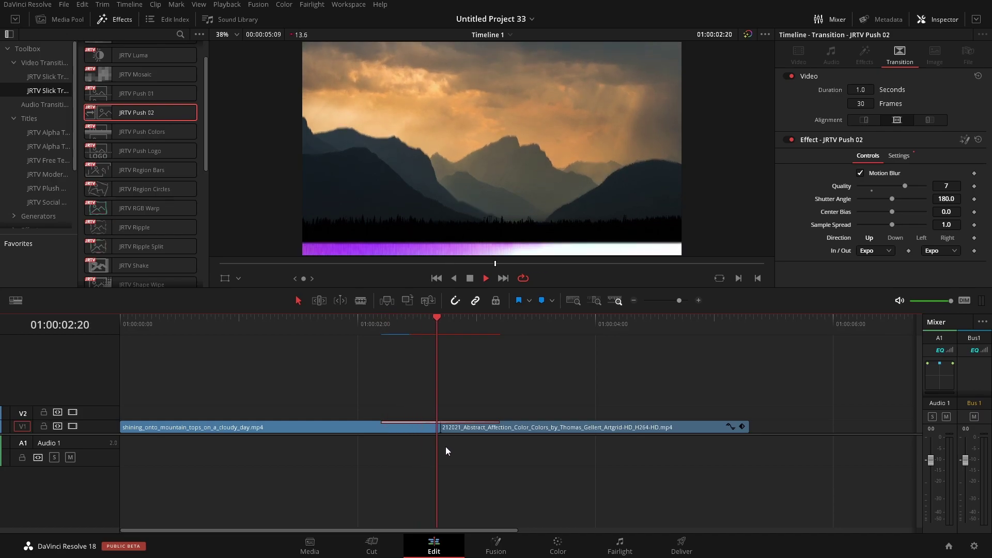
{"action": "key", "text": "space"}
{"action": "left_click_drag", "start_coordinate": [466, 330], "coordinate": [523, 329]}
{"action": "left_click_drag", "start_coordinate": [422, 327], "coordinate": [353, 346]}
{"action": "key", "text": "space"}
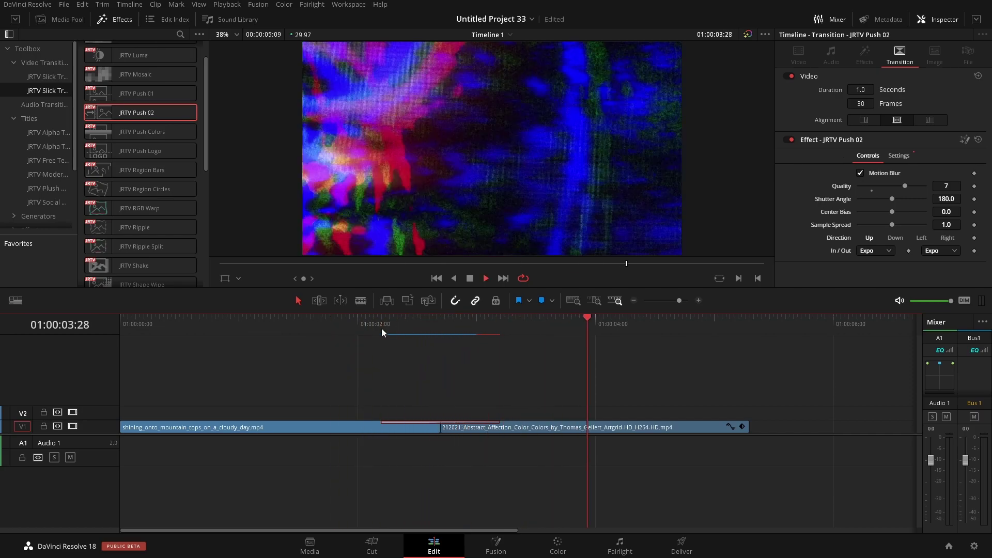
{"action": "left_click", "coordinate": [388, 354]}
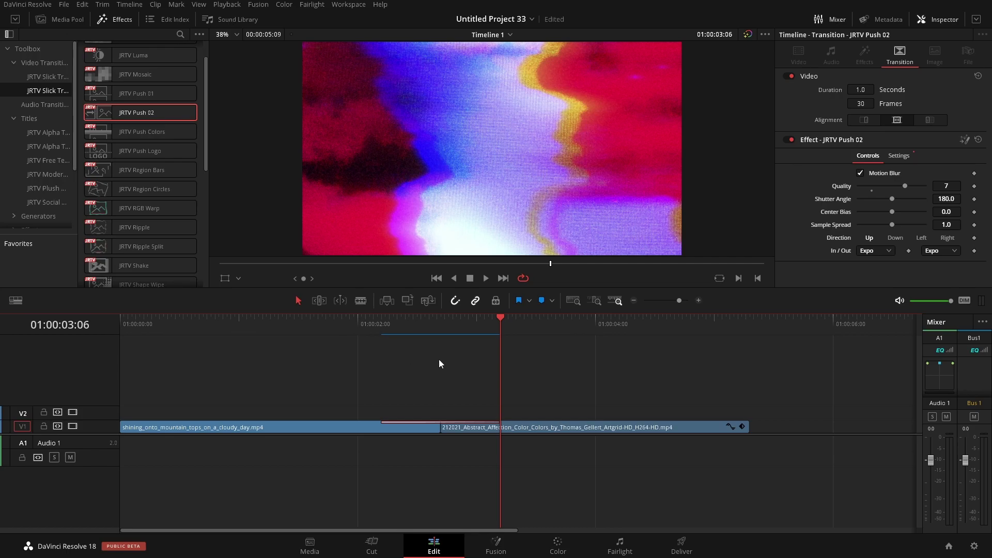
{"action": "left_click", "coordinate": [166, 316]}
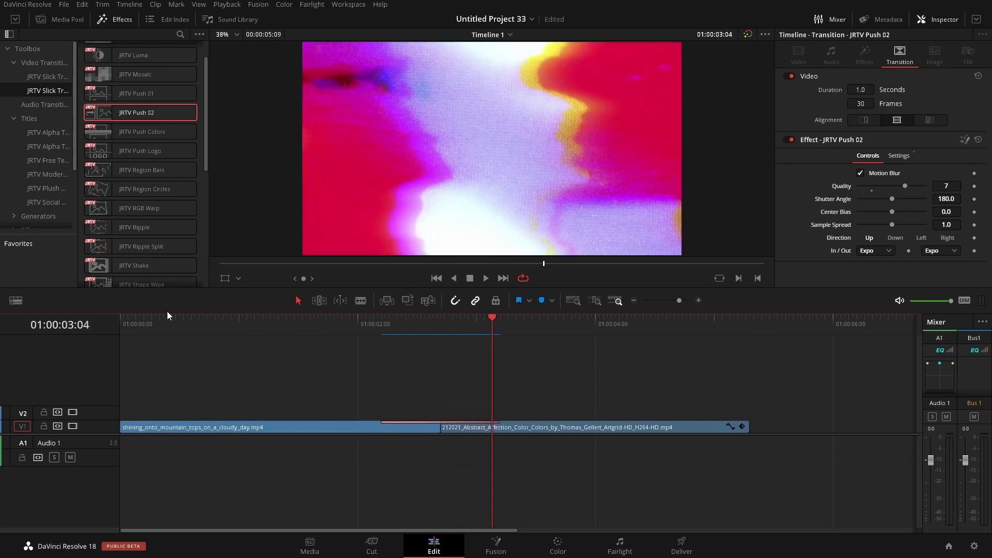
{"action": "key", "text": "space"}
{"action": "key", "text": "ctrl+/"}
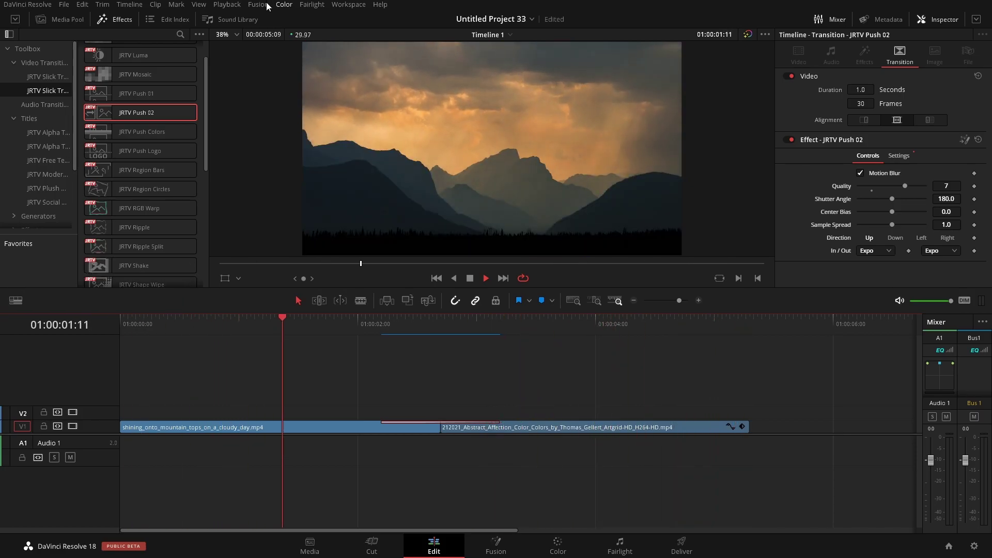
{"action": "left_click", "coordinate": [232, 6]}
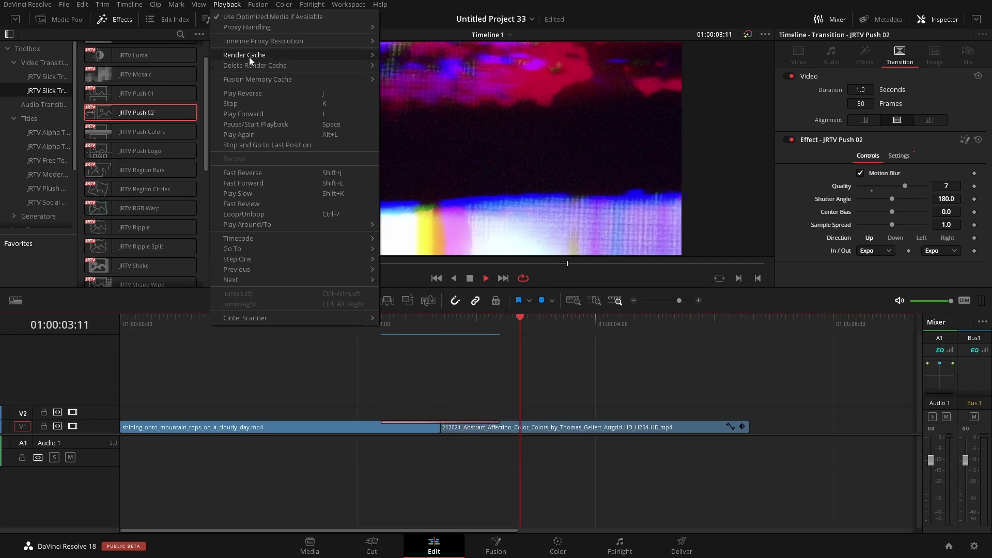
{"action": "mouse_move", "coordinate": [249, 57]}
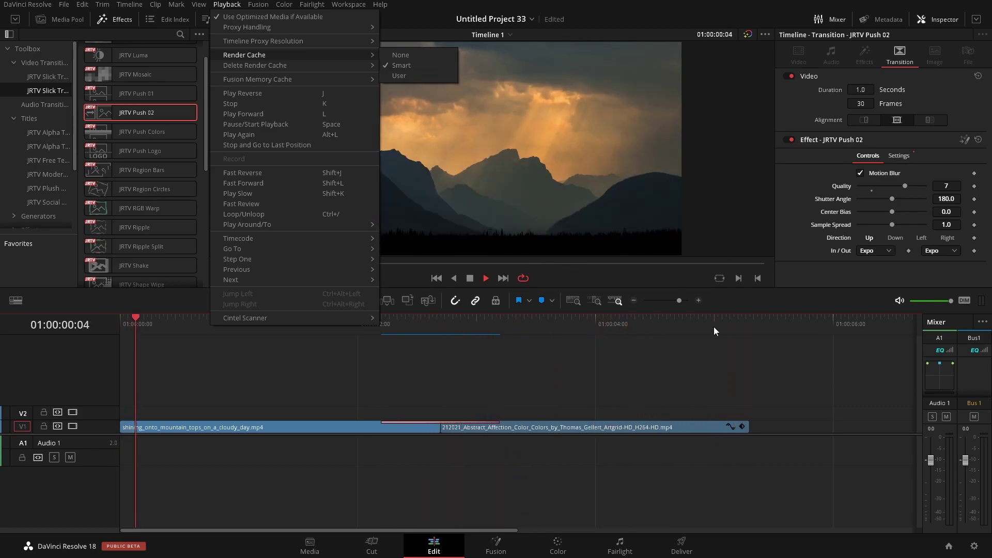
{"action": "left_click", "coordinate": [732, 306]}
{"action": "key", "text": "space"}
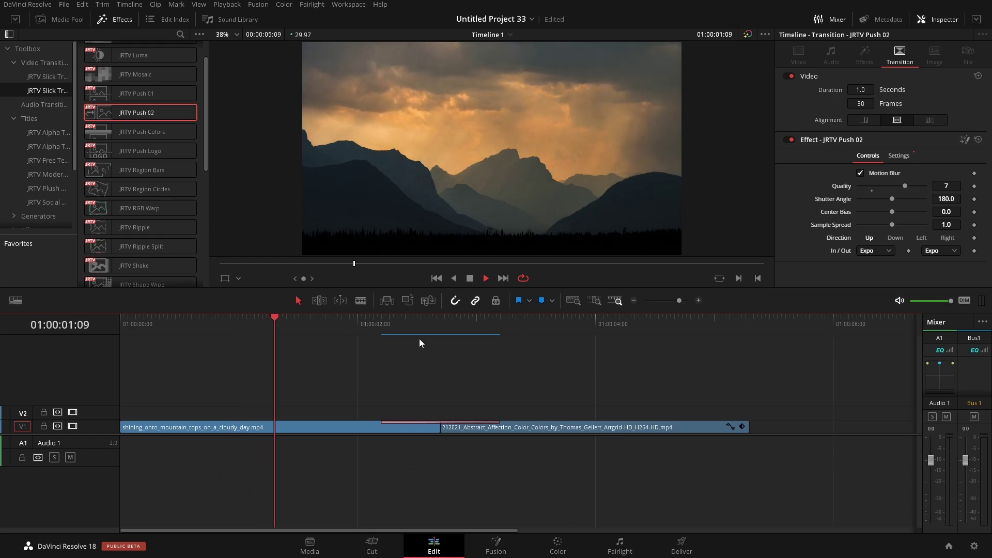
Switch the Push 02 out easing to Bounce, keeping Expo in, and replay the transition
{"action": "key", "text": "space"}
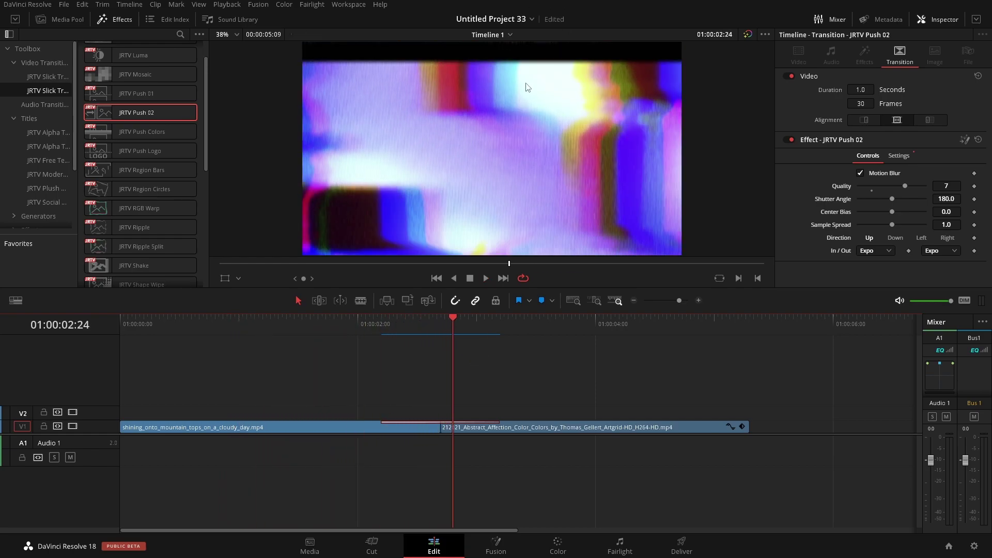
{"action": "left_click", "coordinate": [448, 320]}
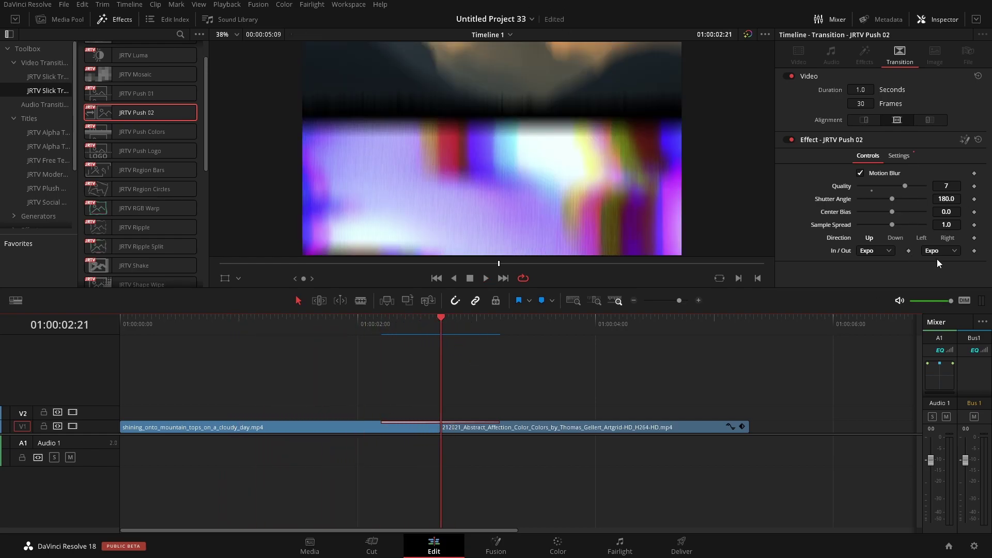
{"action": "left_click", "coordinate": [942, 378]}
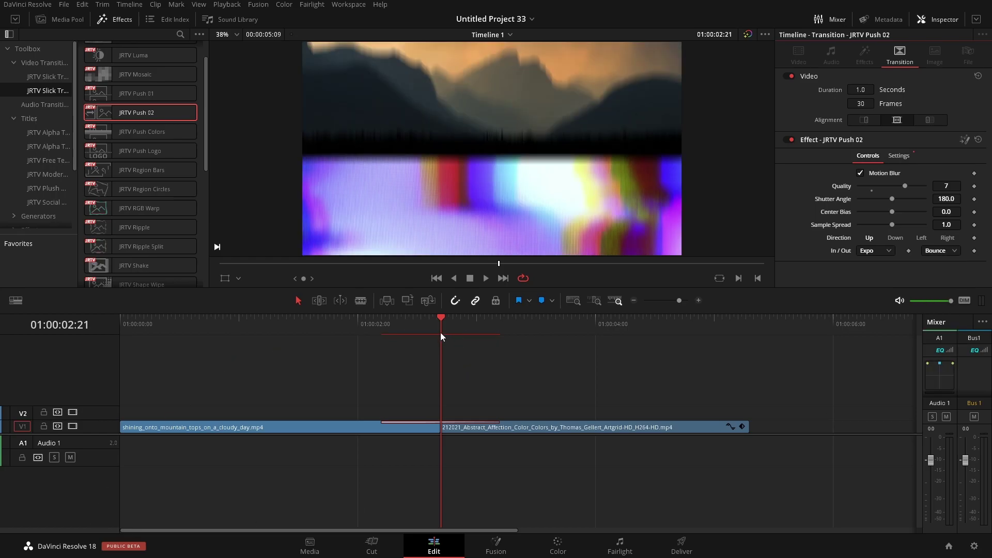
{"action": "key", "text": "j"}
{"action": "key", "text": "l"}
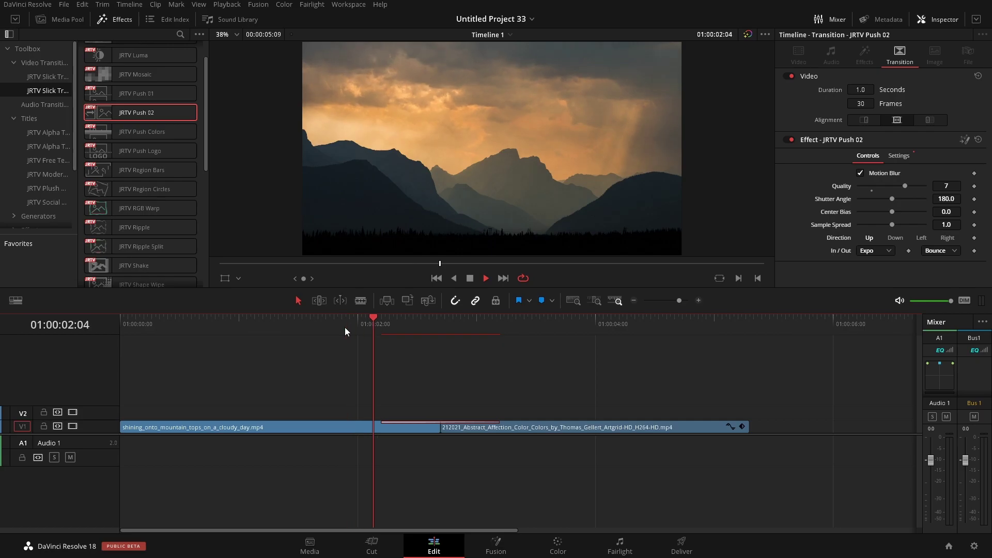